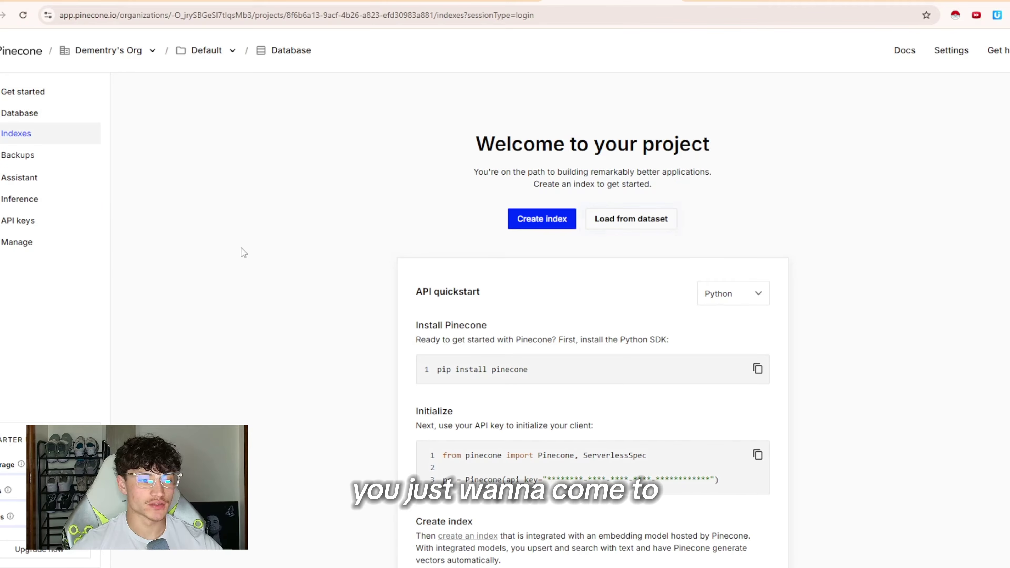
# - Create a new assistant named "easyrag-tutorial" in the United States region
pyautogui.click(50, 177)
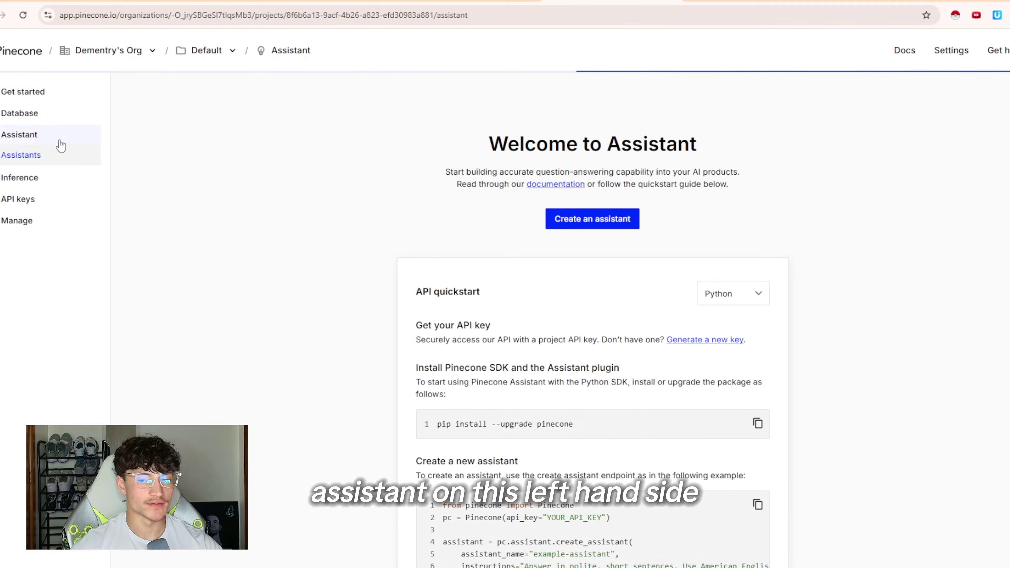
pyautogui.click(592, 229)
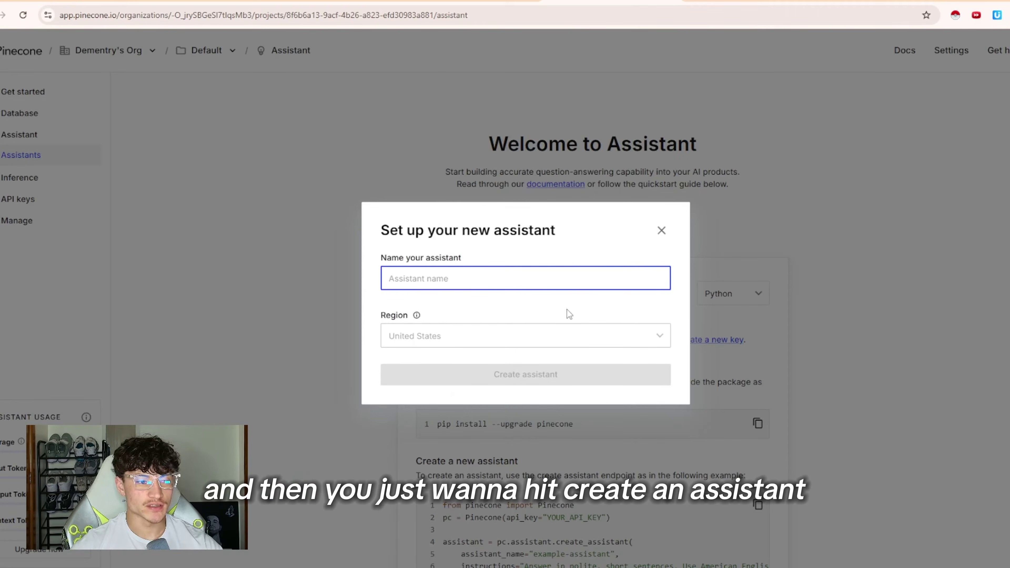
pyautogui.write('ea')
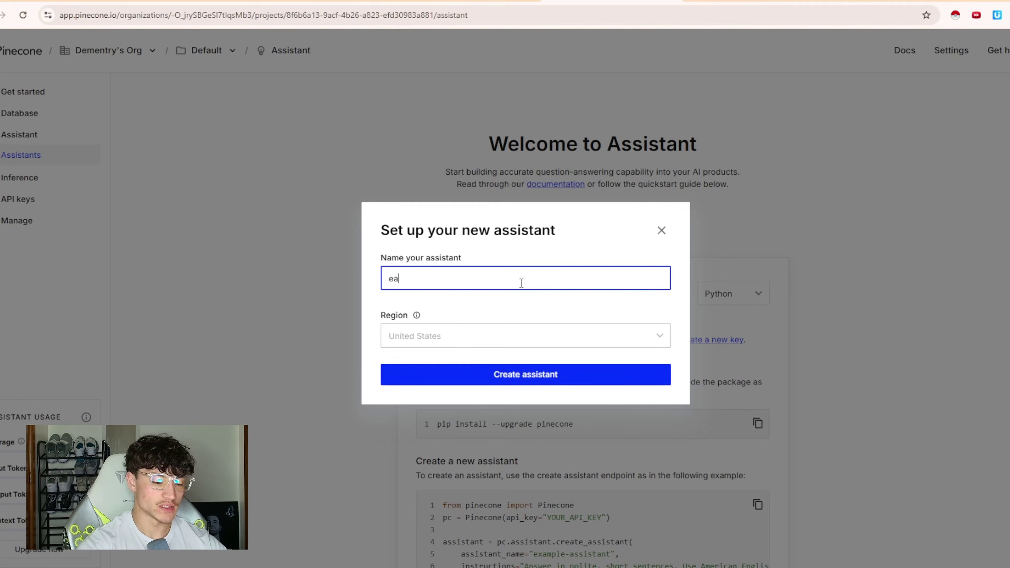
pyautogui.write('syrag-tutoria')
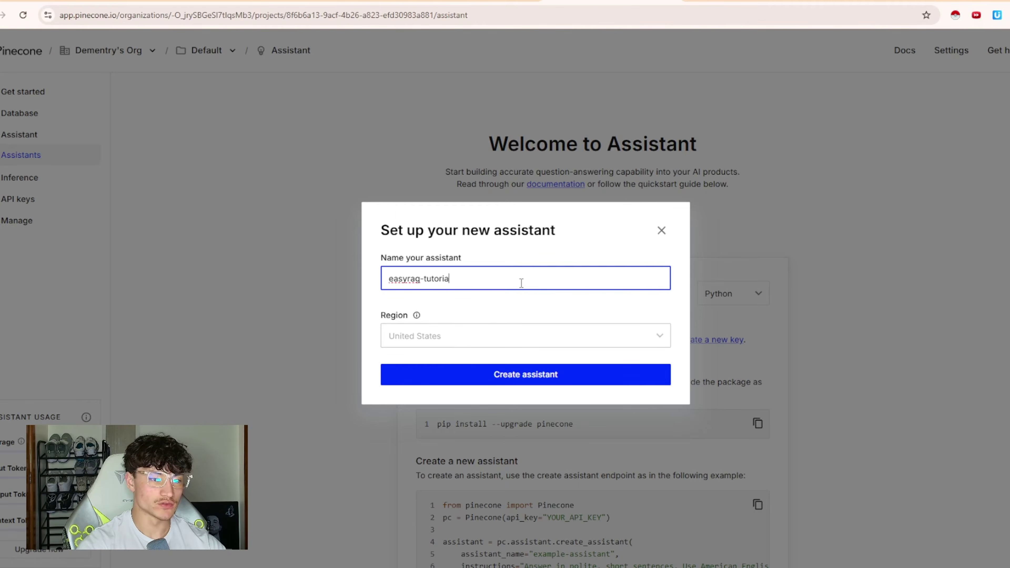
pyautogui.write('l')
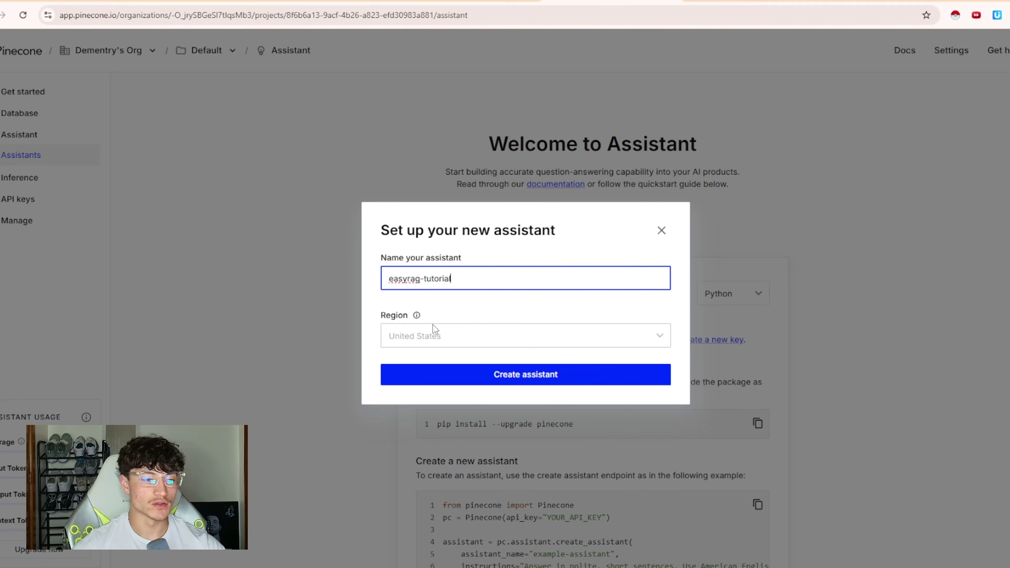
pyautogui.click(510, 340)
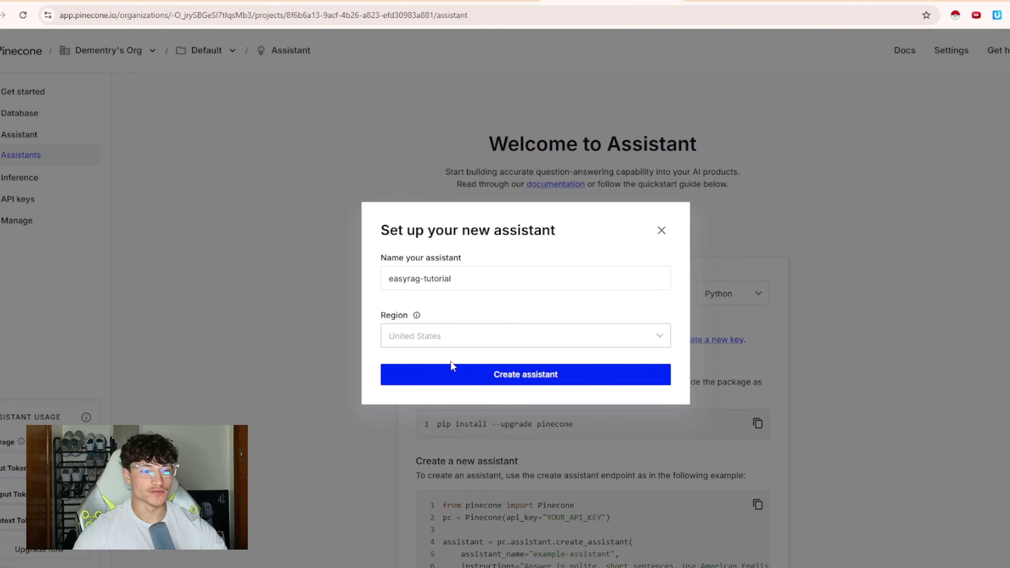
pyautogui.click(538, 377)
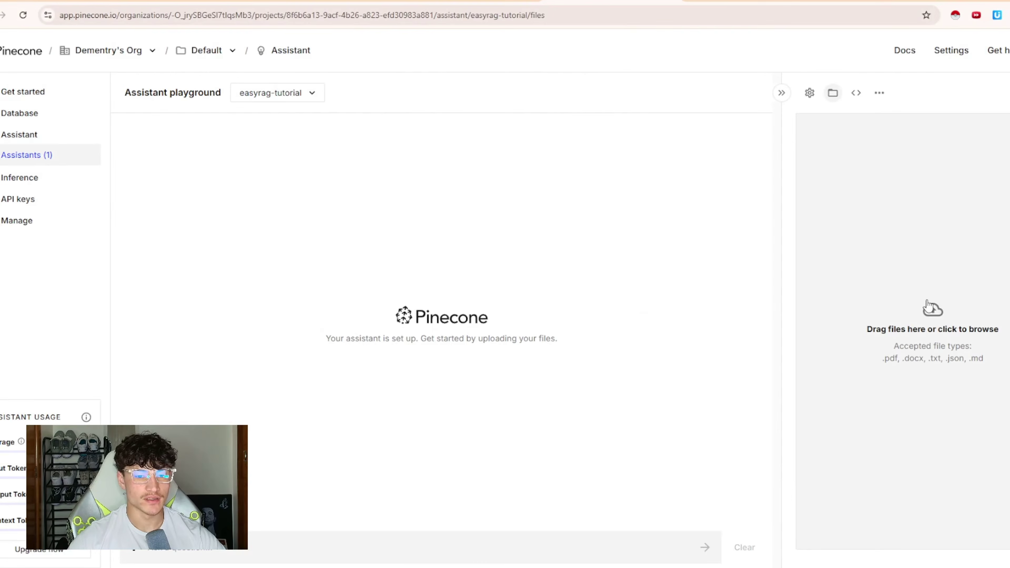
# - Import the state-of-ai and superagency-in-the-workplace PDF files into the easyrag-tutorial assistant
pyautogui.click(931, 308)
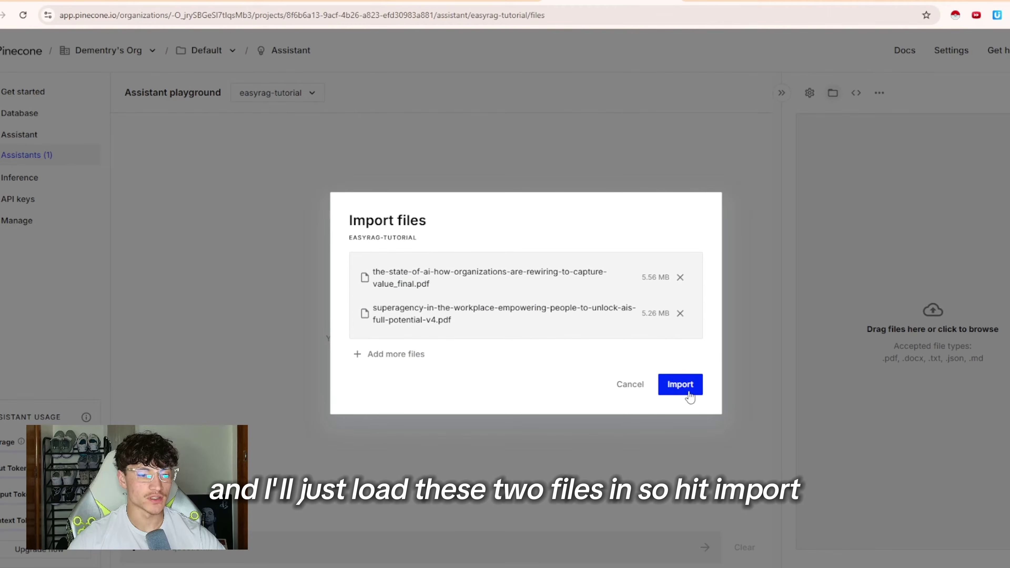
pyautogui.click(688, 391)
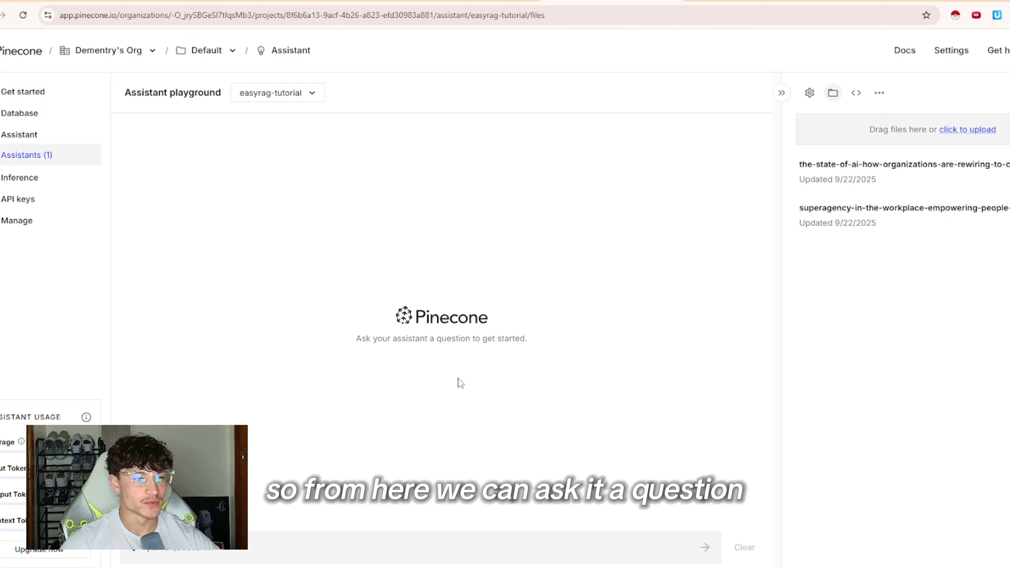
# - Ask the assistant "What percentage of companies are using AI in 2024?" in the playground
pyautogui.click(441, 533)
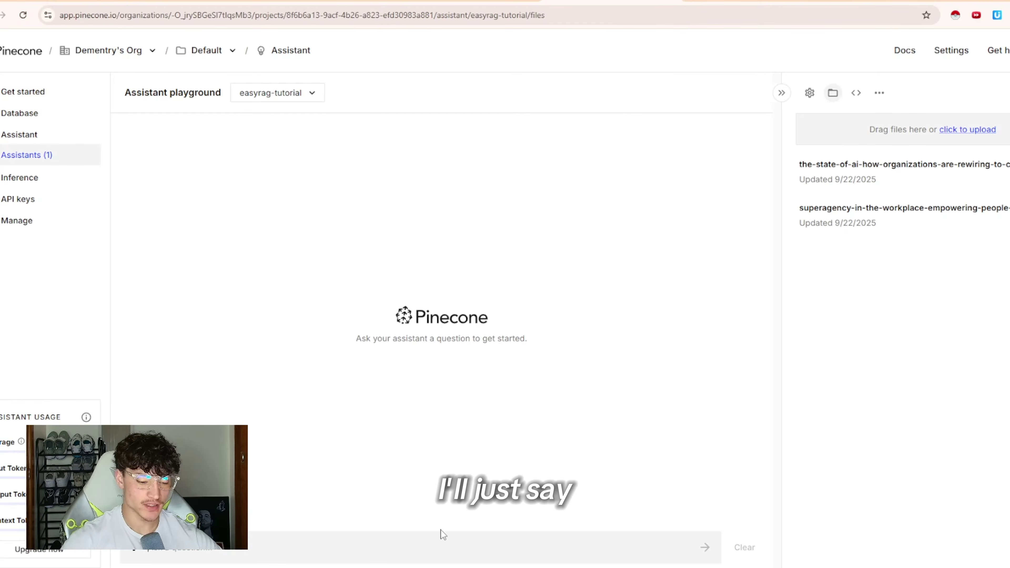
pyautogui.write('What percentage of com')
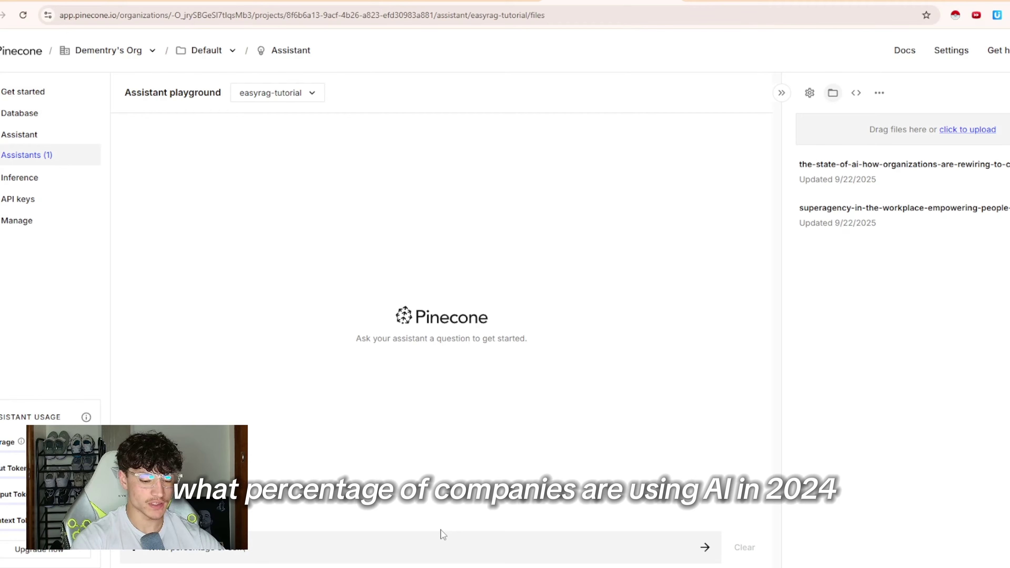
pyautogui.write('panies are using ')
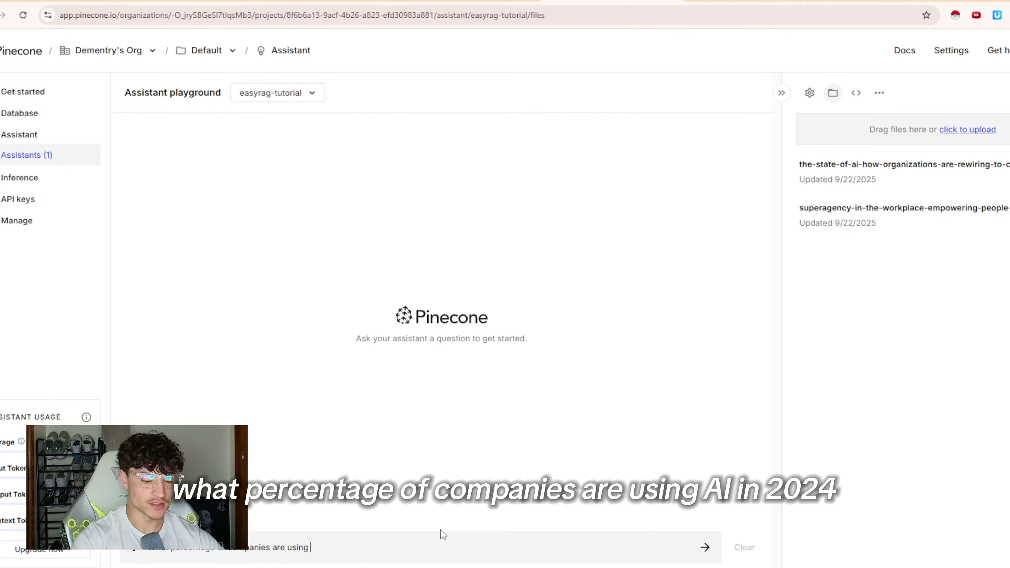
pyautogui.write('AI in 2024')
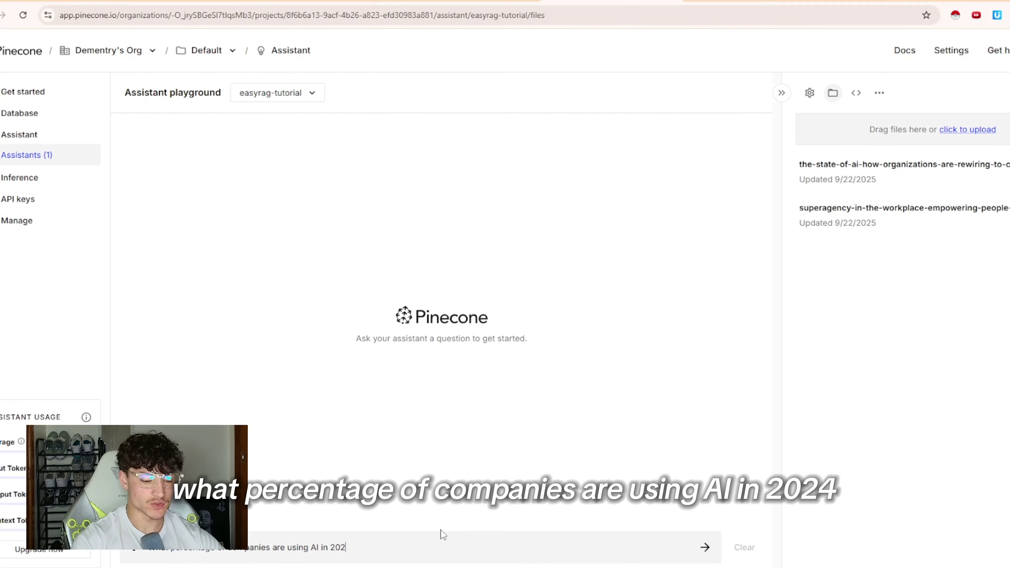
pyautogui.write('?')
pyautogui.press('Return')
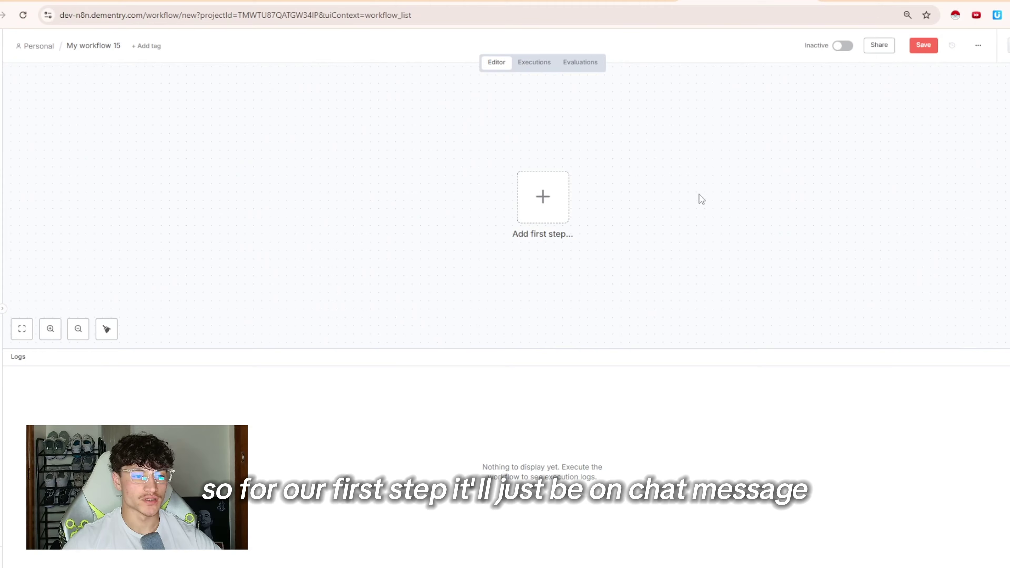
# - In n8n, start the empty workflow with a chat message trigger, keeping its default parameters
pyautogui.click(560, 203)
pyautogui.click(970, 398)
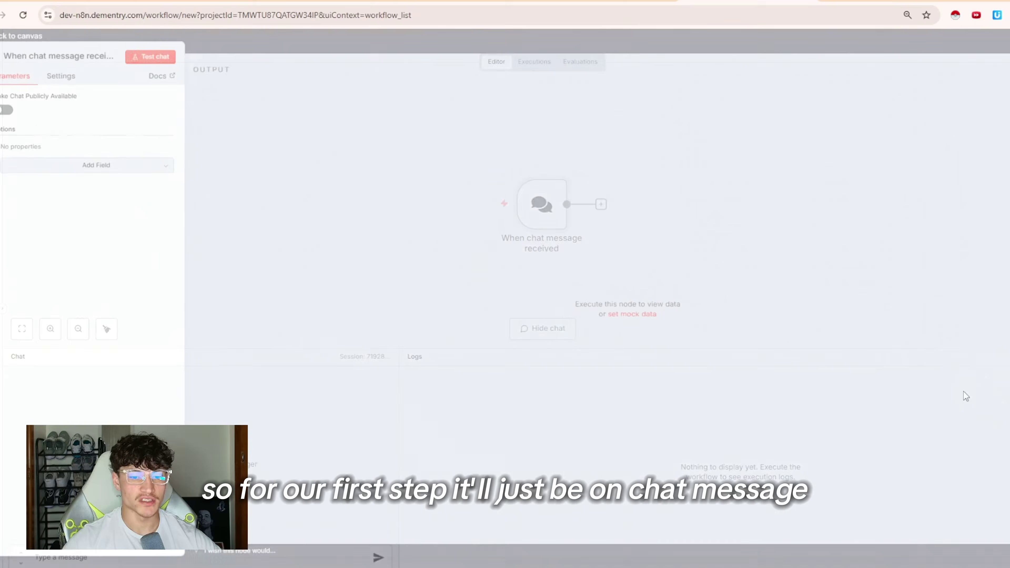
pyautogui.press('Escape')
# - Add an AI Agent node after the chat trigger and return to the canvas
pyautogui.click(534, 205)
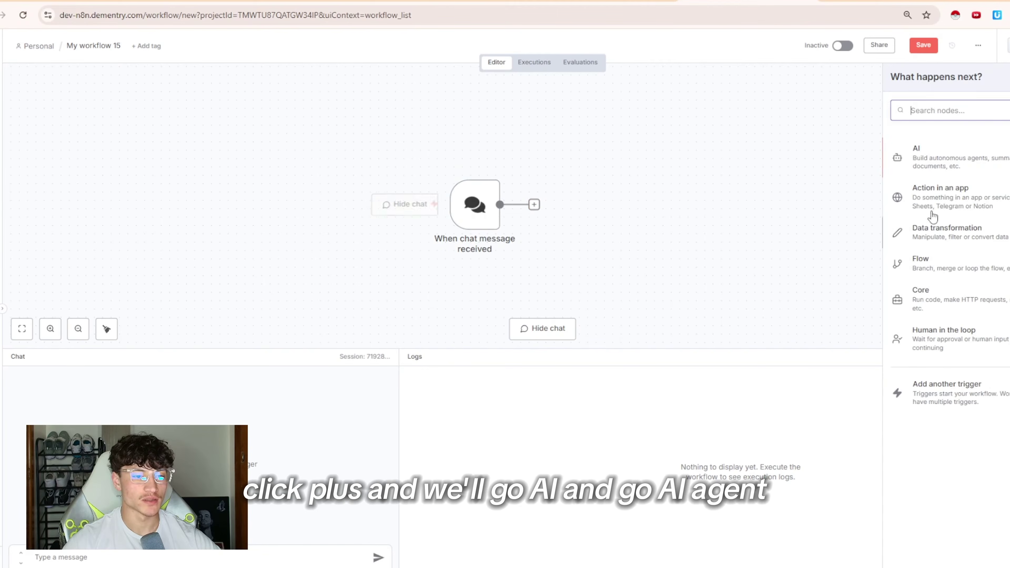
pyautogui.click(965, 158)
pyautogui.click(942, 219)
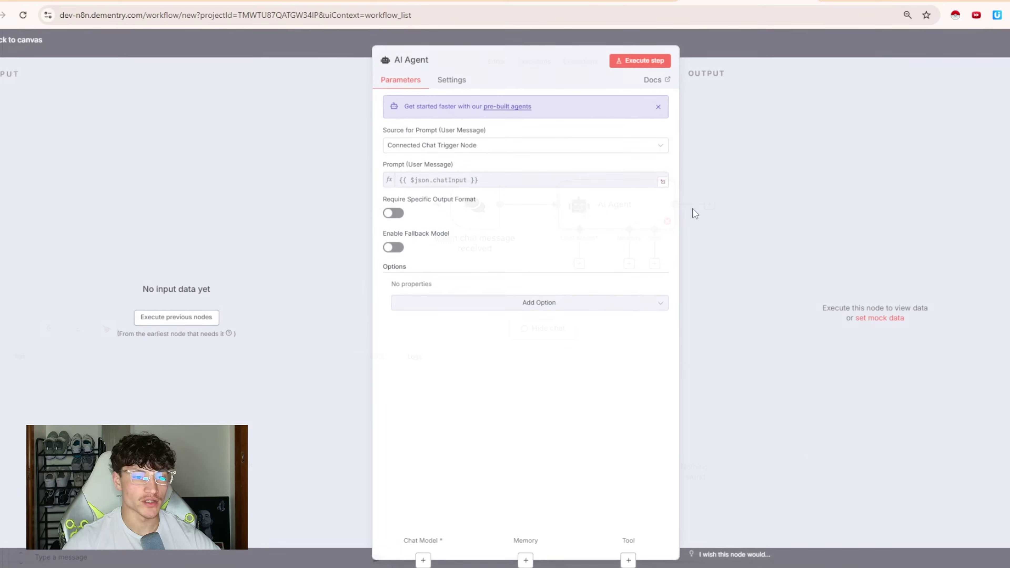
pyautogui.click(715, 60)
# - Search the AI Agent's available tools for Pinecone and close the list without adding one
pyautogui.click(567, 278)
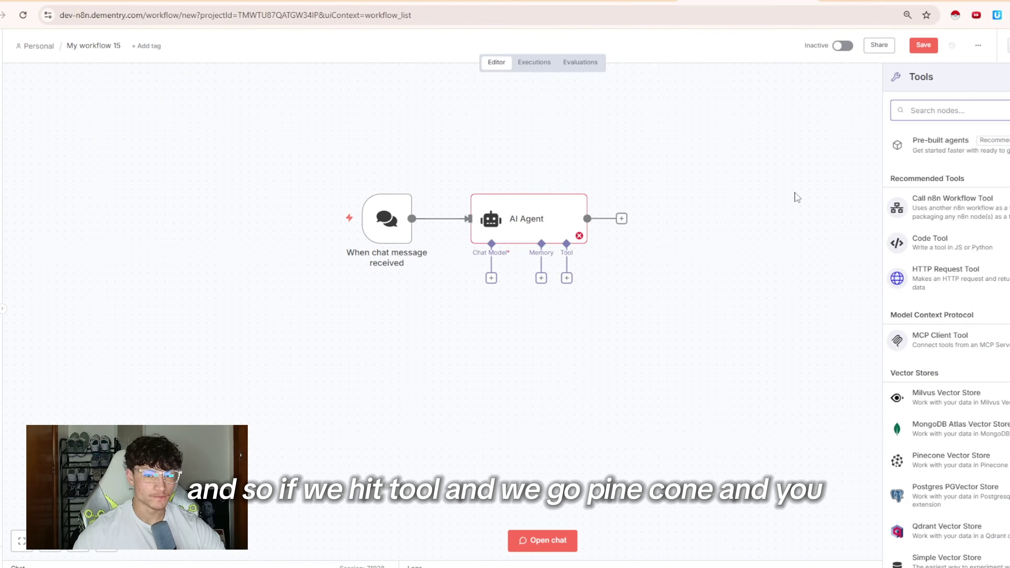
pyautogui.write('pineco')
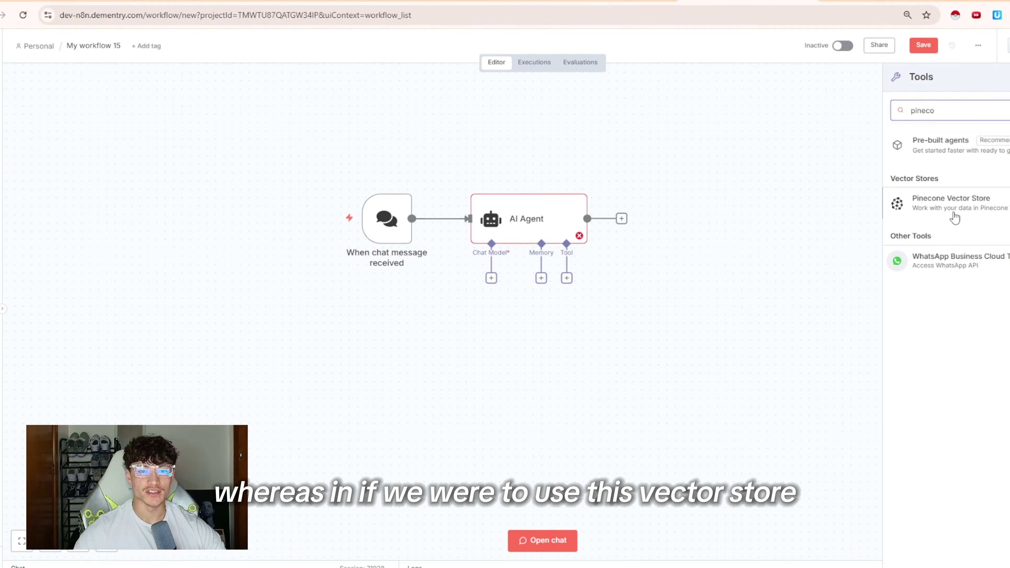
pyautogui.click(644, 286)
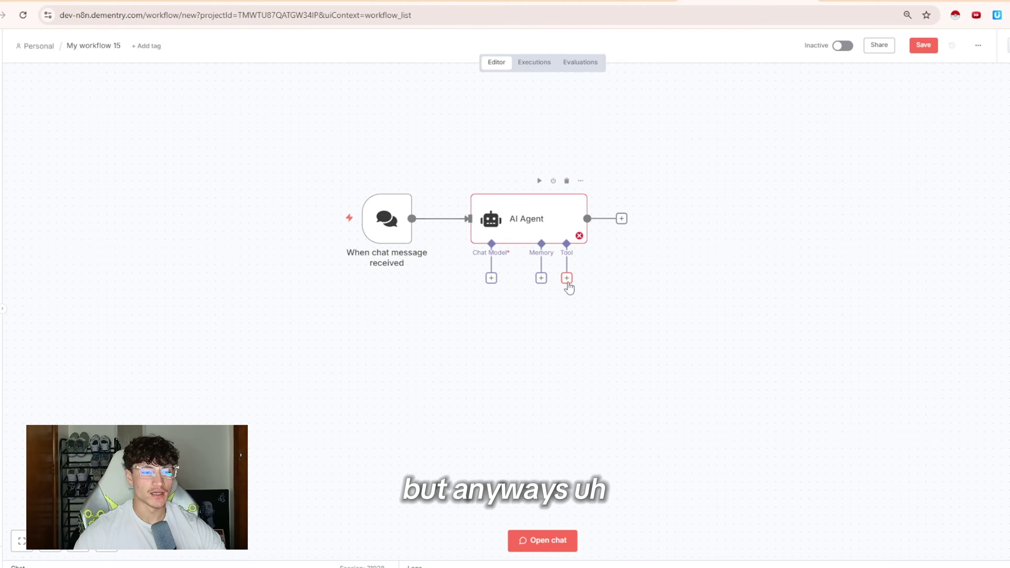
# - Attach an HTTP Request tool to the AI Agent
pyautogui.click(566, 278)
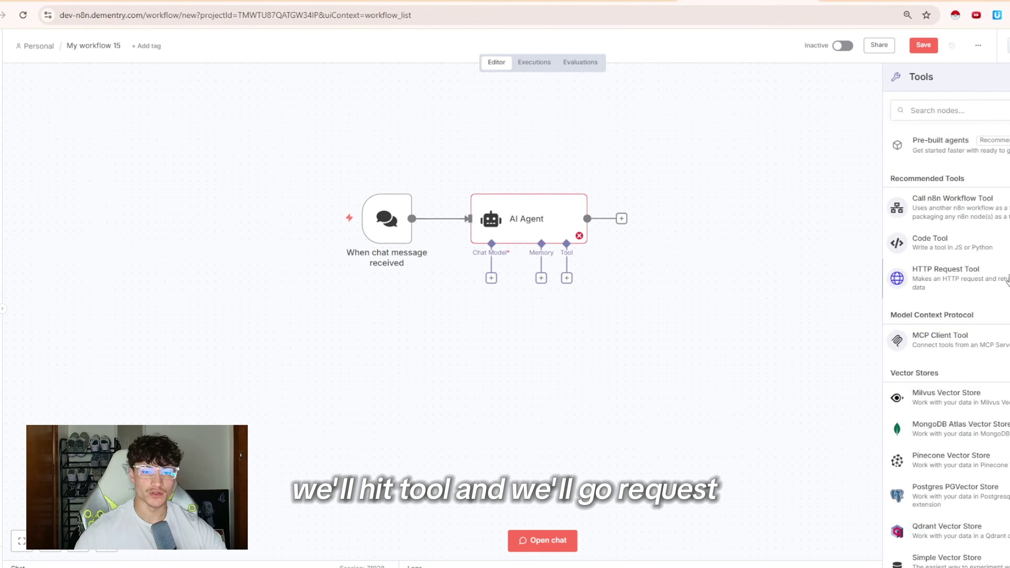
pyautogui.click(954, 275)
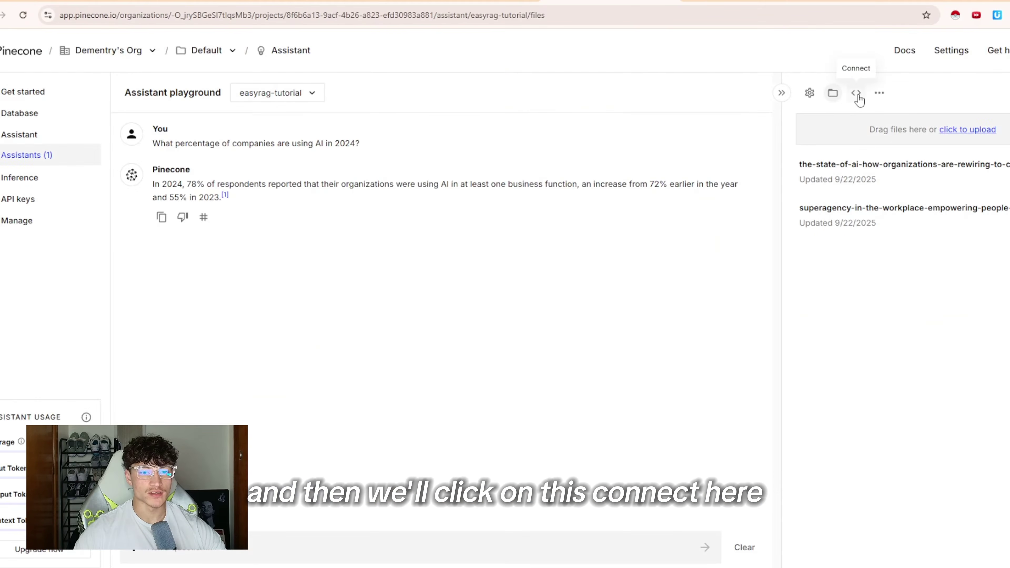
# - In Pinecone, show the assistant's connection code in Shell and copy the chat cURL command from the curl line to the end
pyautogui.click(857, 95)
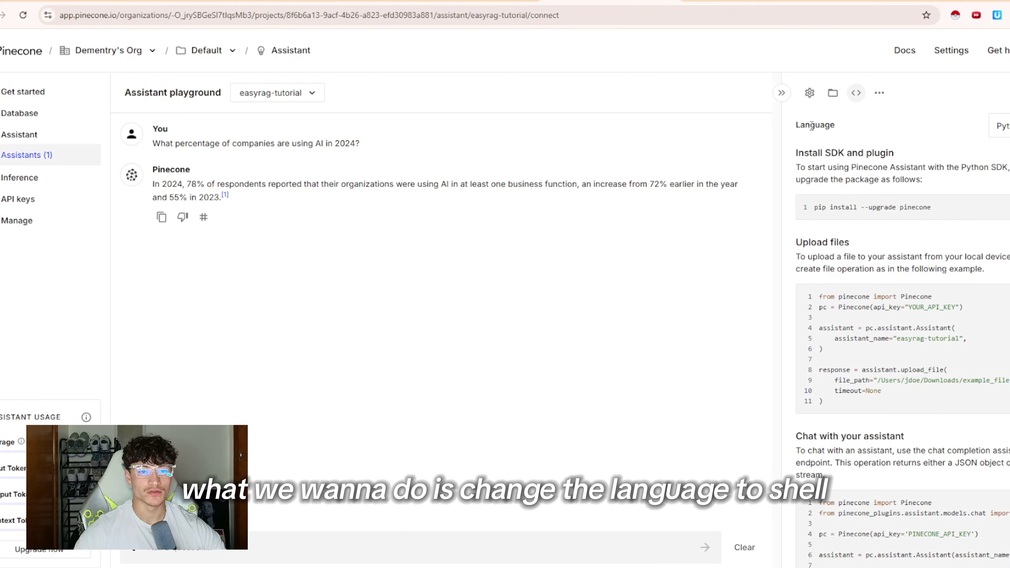
pyautogui.click(1000, 125)
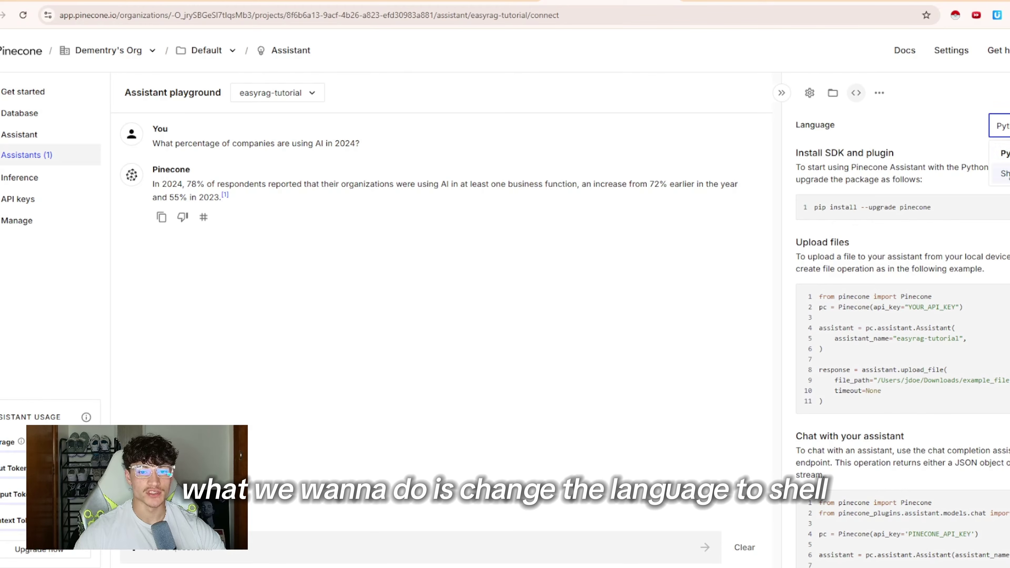
pyautogui.click(1003, 173)
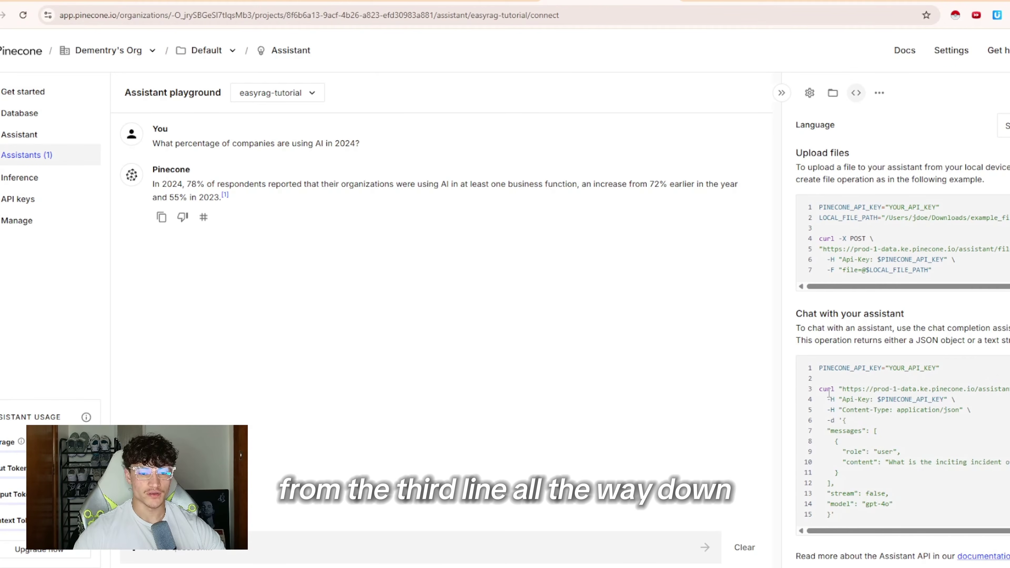
pyautogui.moveTo(820, 389); pyautogui.dragTo(880, 518)
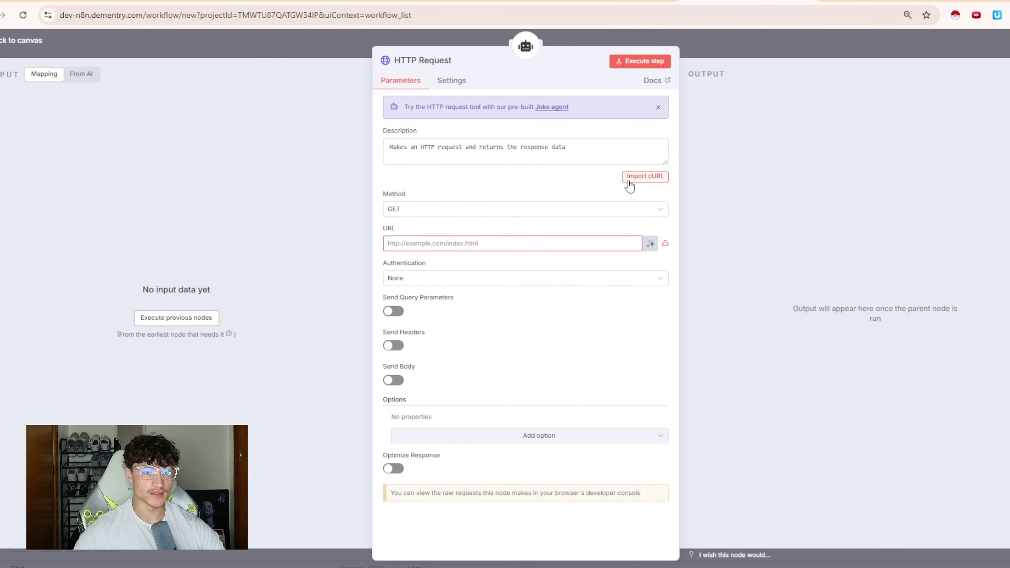
# - In n8n, import the copied chat cURL command into the HTTP Request tool
pyautogui.click(644, 176)
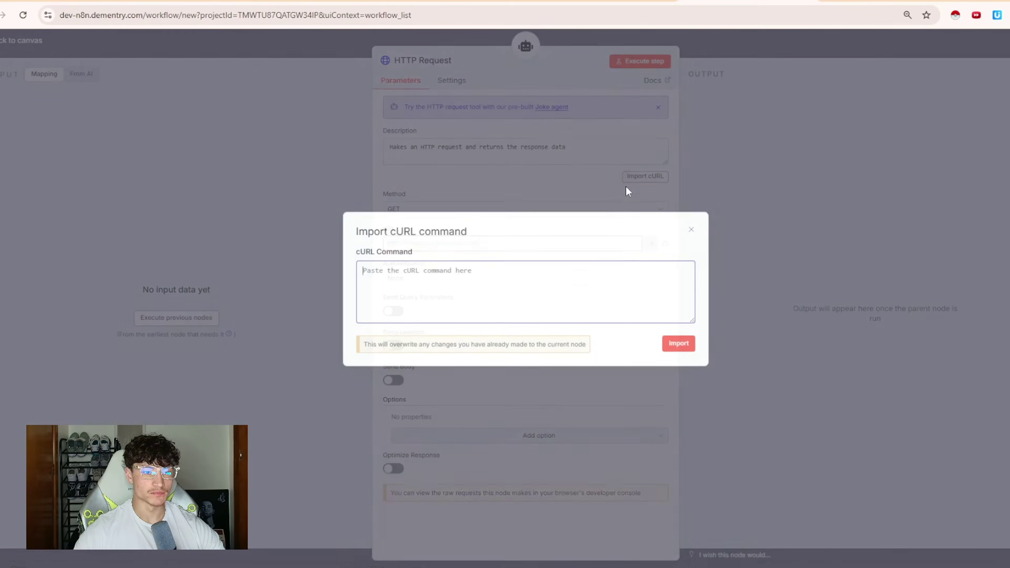
pyautogui.hotkey('ctrl', 'v')
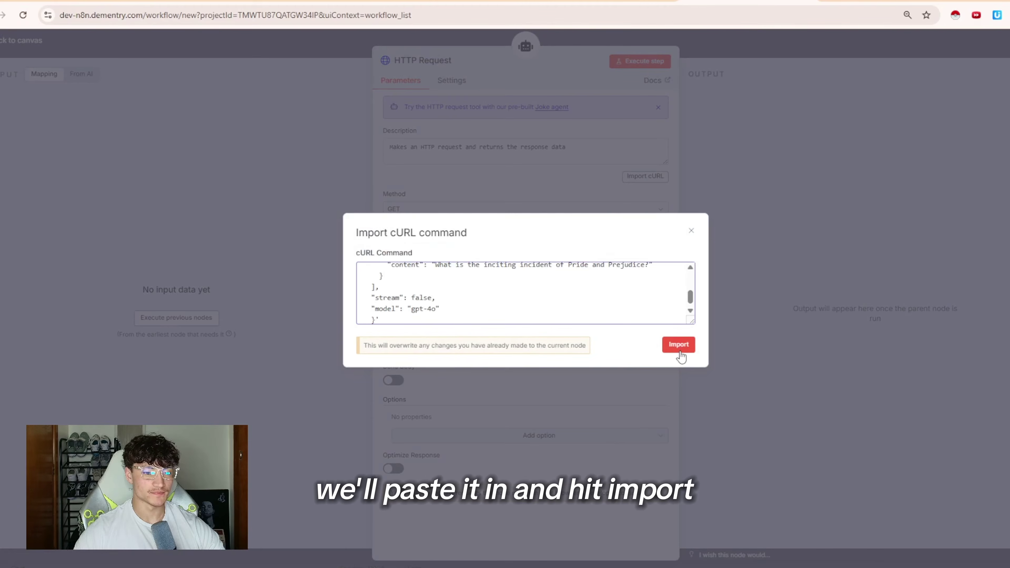
pyautogui.click(678, 345)
# - Review the imported request's Api-Key header value and the message content in its JSON body
pyautogui.scroll(-3, 561, 206)
pyautogui.scroll(-4, 568, 214)
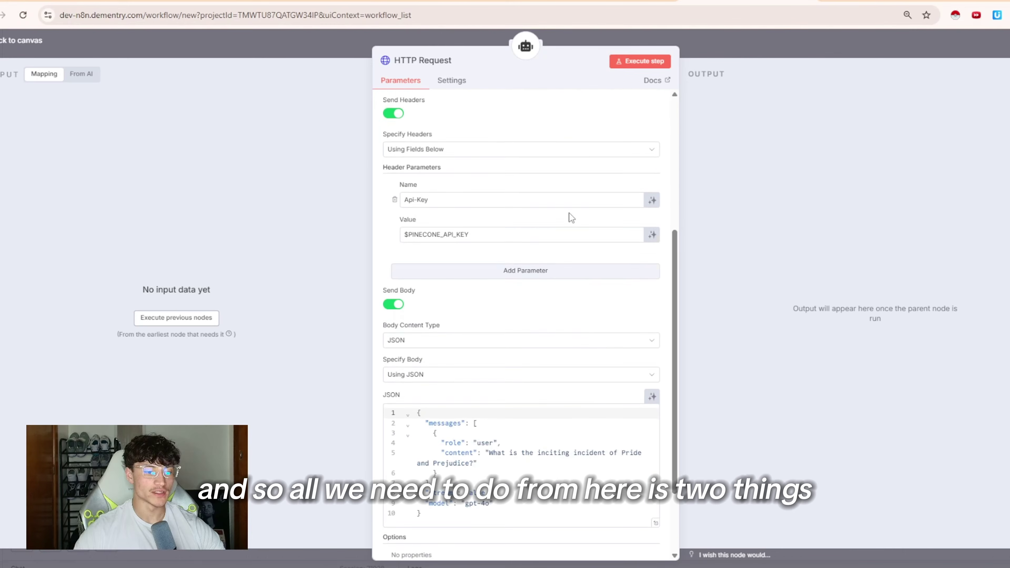
pyautogui.scroll(7, 596, 271)
pyautogui.scroll(-3, 586, 270)
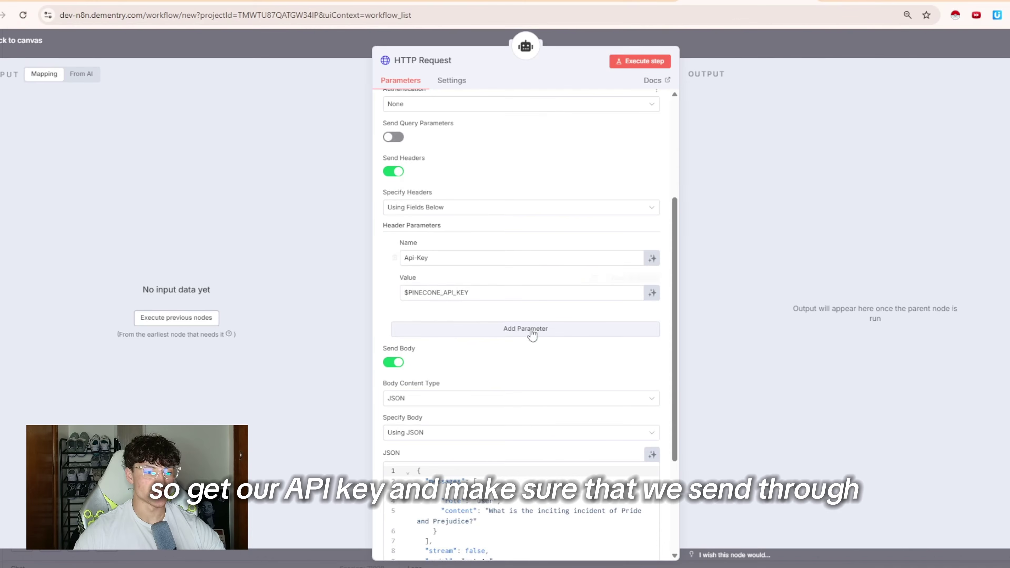
pyautogui.moveTo(507, 295); pyautogui.dragTo(419, 297)
pyautogui.scroll(-4, 526, 343)
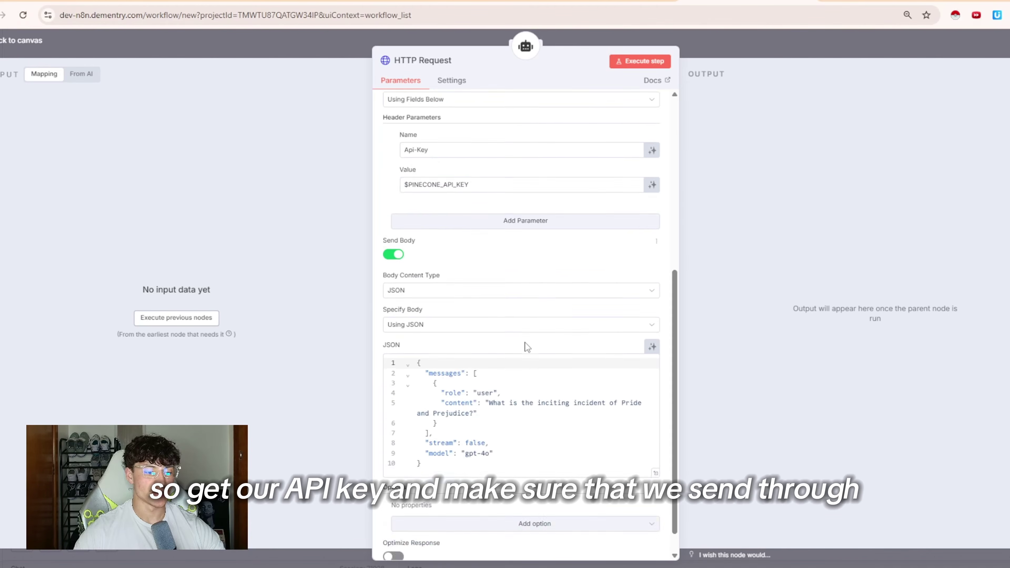
pyautogui.moveTo(489, 355); pyautogui.dragTo(474, 370)
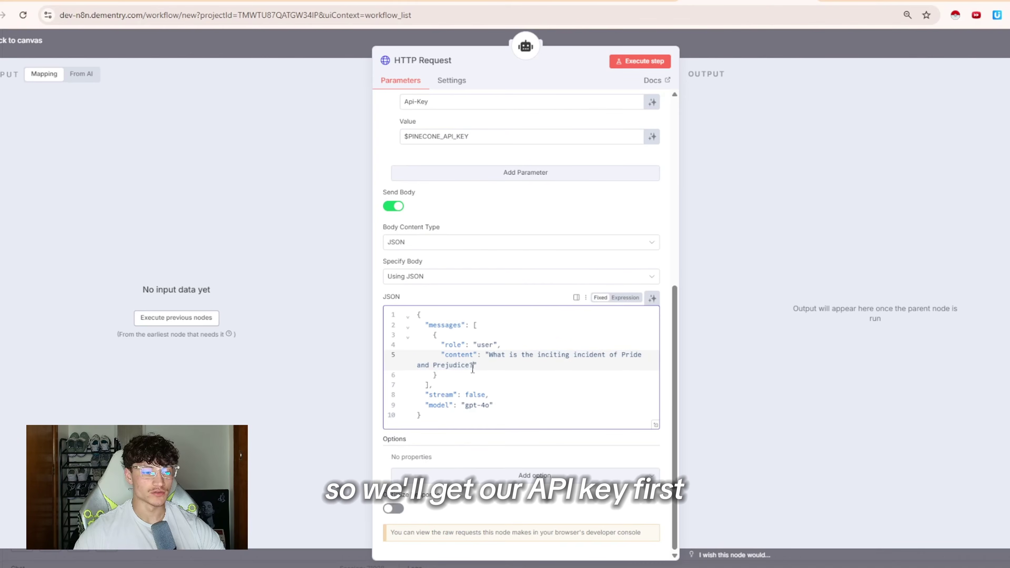
pyautogui.scroll(5, 471, 358)
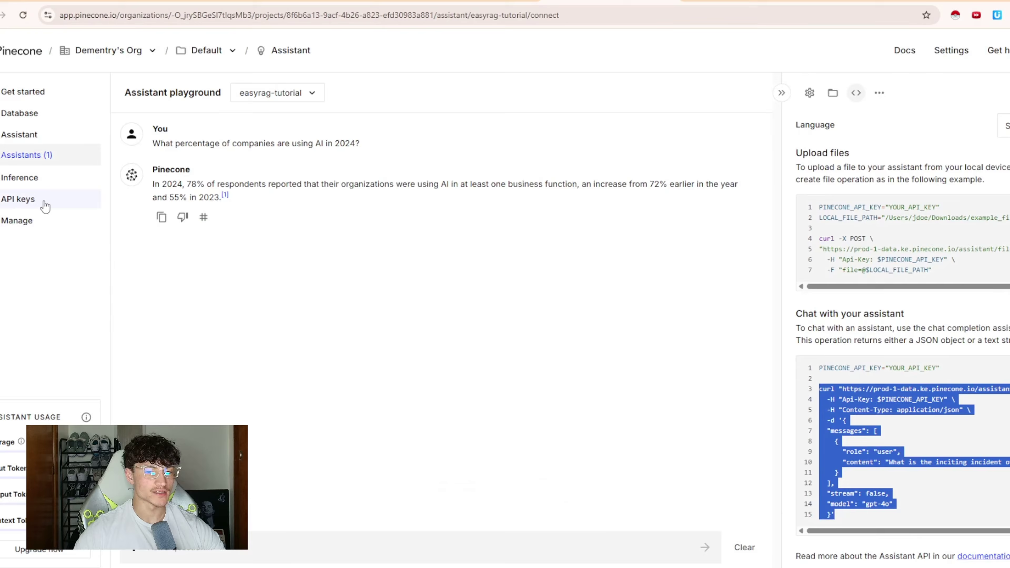
# - In Pinecone, generate a new API key named "tutorial" with All permissions and copy its value
pyautogui.click(45, 201)
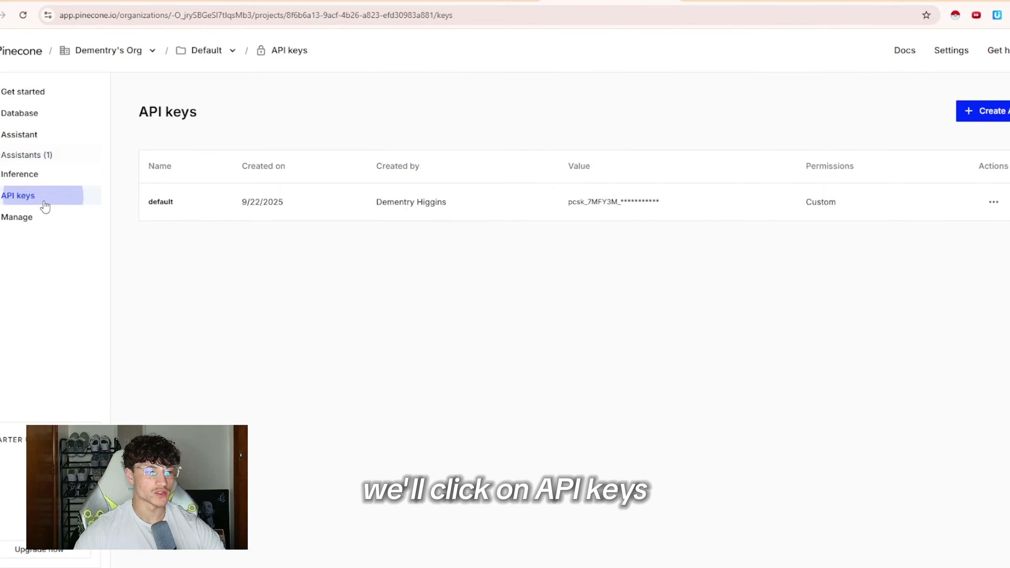
pyautogui.click(972, 110)
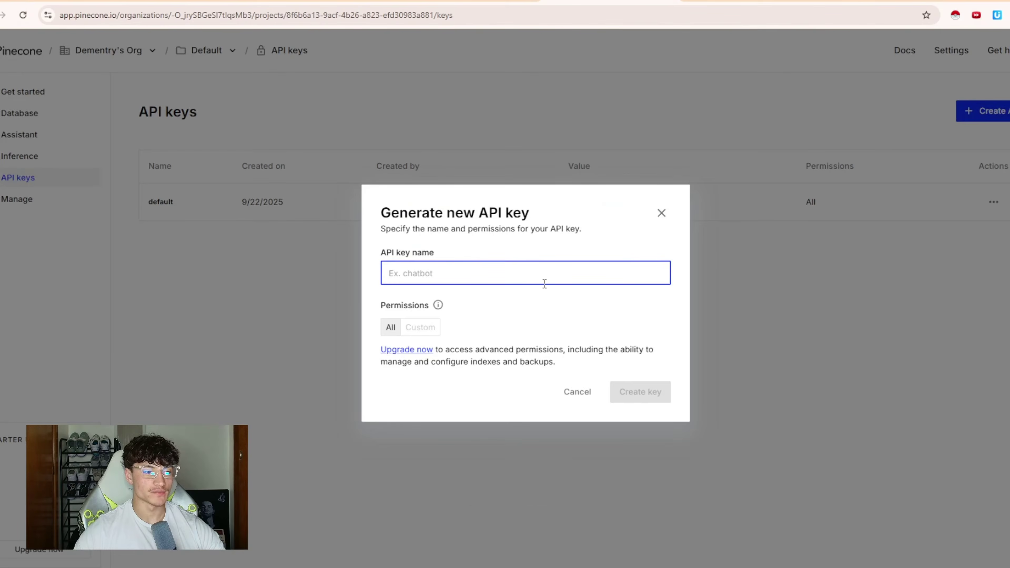
pyautogui.write('tutorial')
pyautogui.click(624, 392)
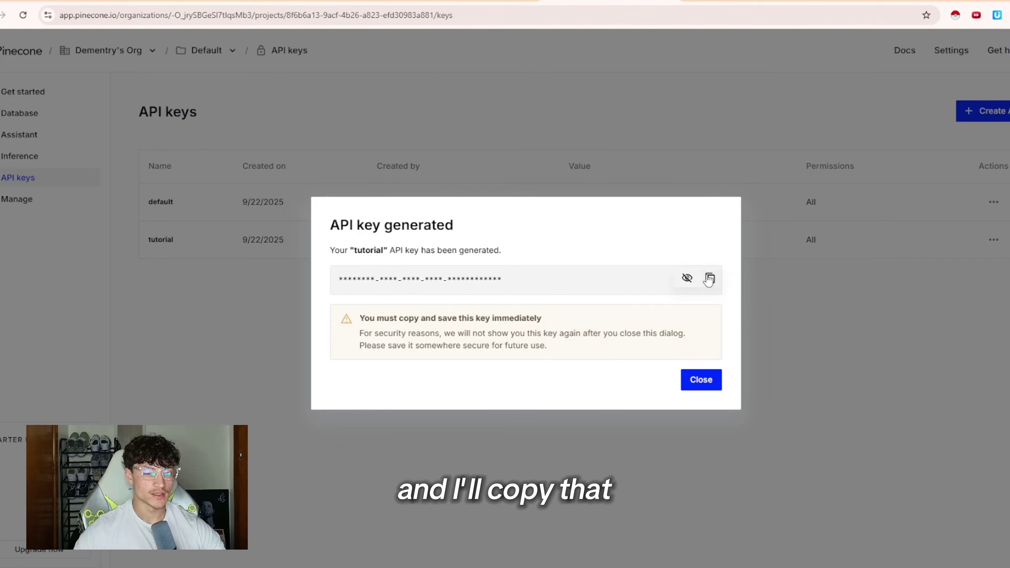
pyautogui.click(709, 279)
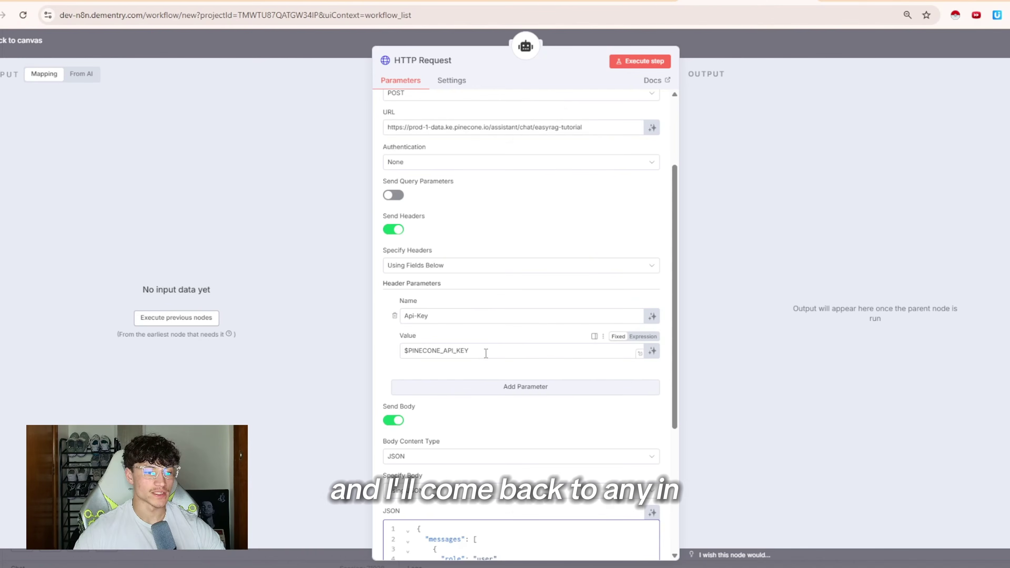
# - In n8n, replace the $PINECONE_API_KEY placeholder in the HTTP Request's Api-Key header with the copied Pinecone API key
pyautogui.moveTo(482, 352); pyautogui.dragTo(389, 360)
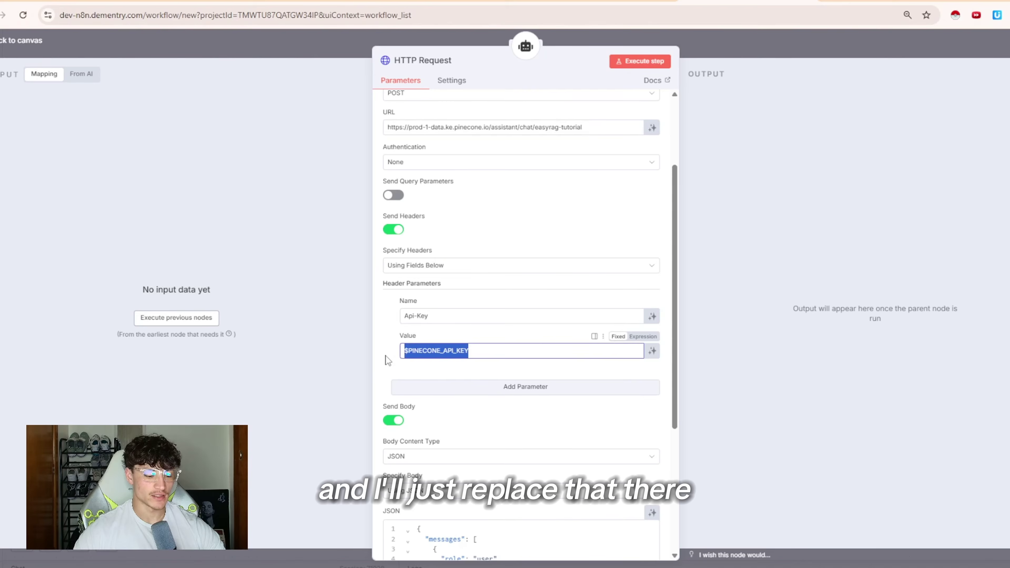
pyautogui.hotkey('ctrl', 'v')
# - Clear the sample question from the content value in the request's JSON body and switch the body from Fixed to Expression
pyautogui.scroll(-5, 490, 374)
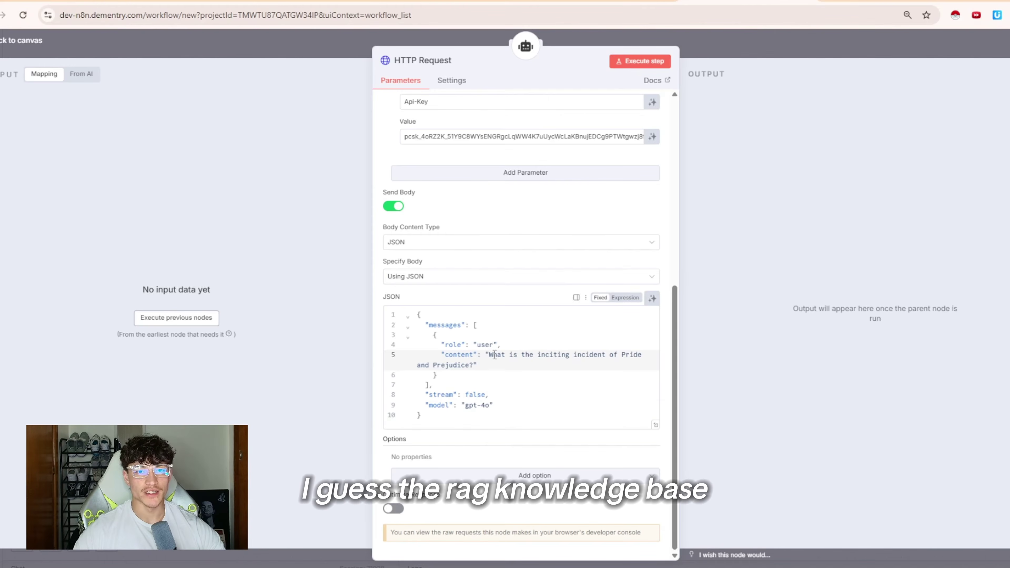
pyautogui.moveTo(474, 365); pyautogui.dragTo(483, 360)
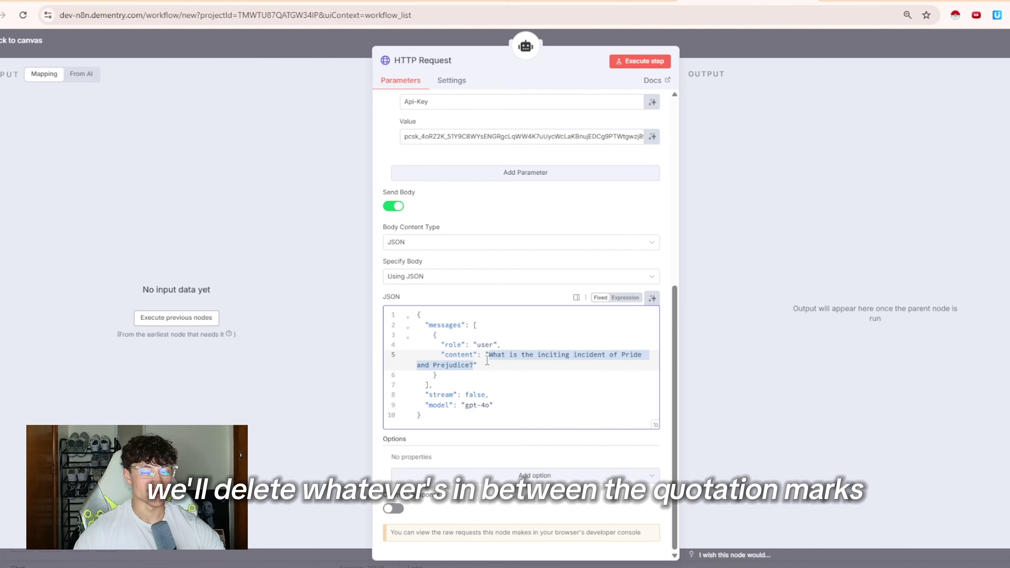
pyautogui.press('BackSpace')
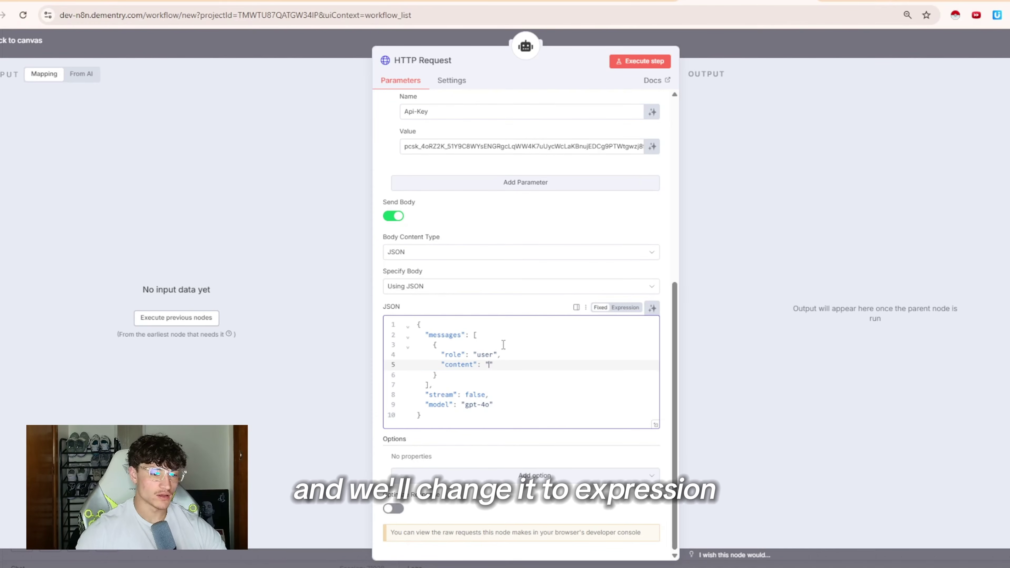
pyautogui.click(625, 308)
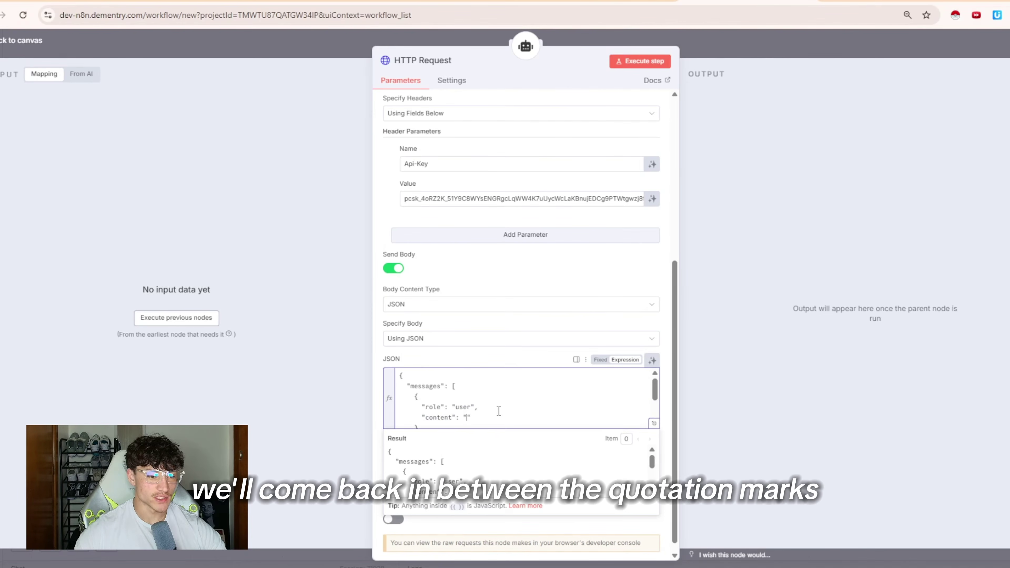
# - Set the message content in the JSON body to {{$fromAI('searchQuery')}} inside the quotation marks
pyautogui.write('{{')
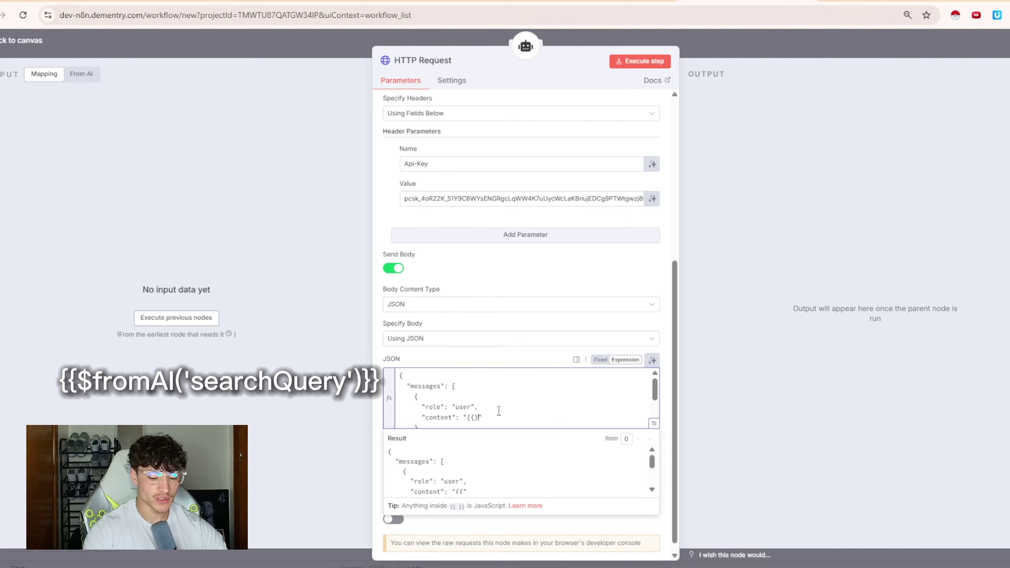
pyautogui.write('$fromAI(searchQuery)')
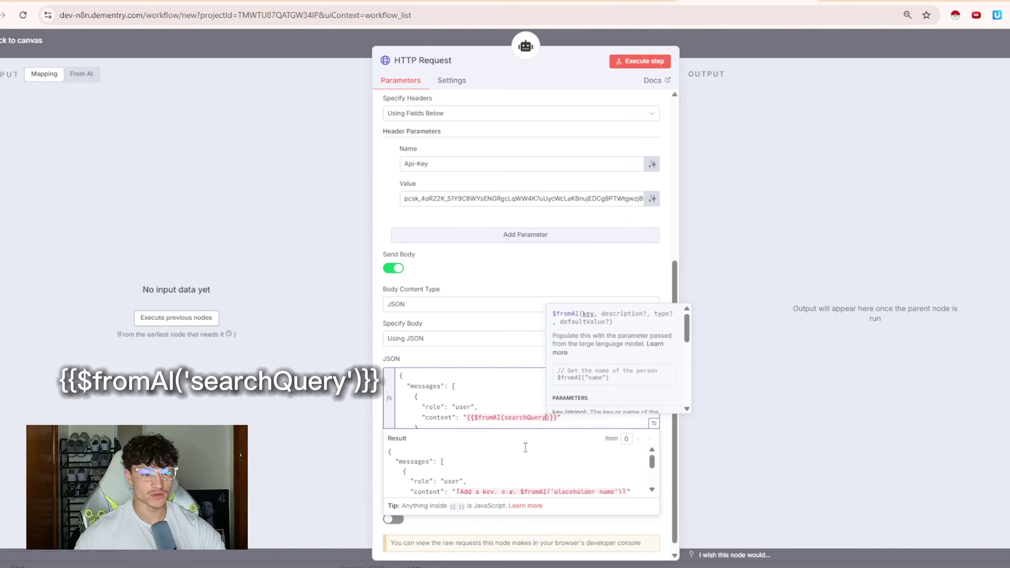
pyautogui.doubleClick(526, 417)
pyautogui.write("'")
pyautogui.click(522, 422)
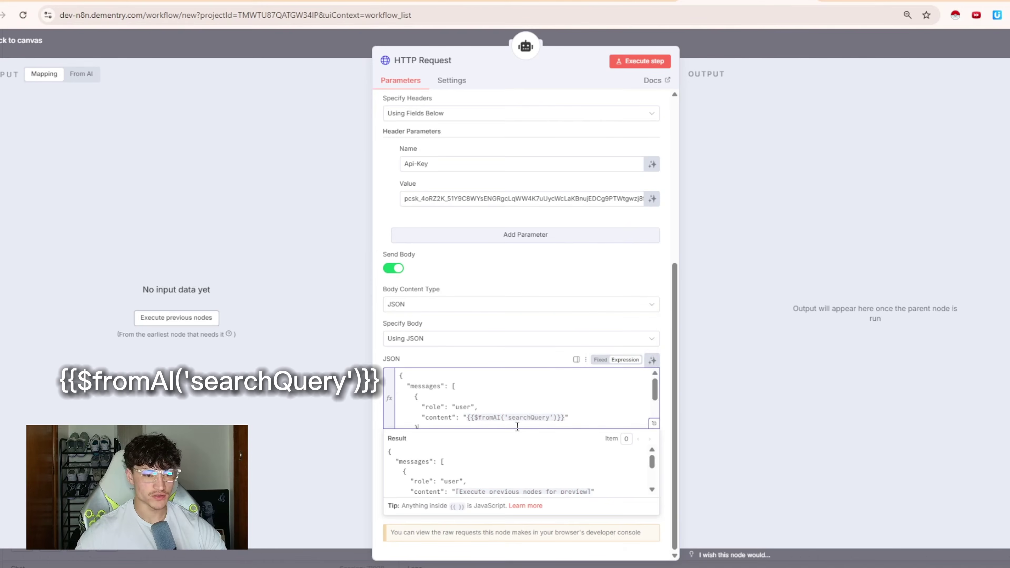
pyautogui.scroll(-2, 521, 408)
pyautogui.click(654, 423)
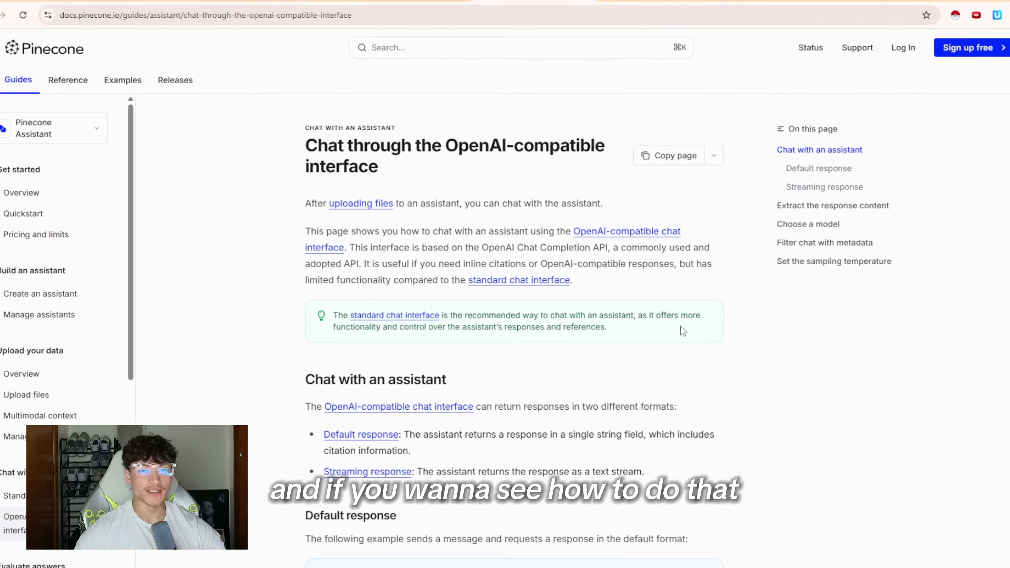
# - In the Pinecone docs on the OpenAI-compatible chat interface, review the default request body and the example response
pyautogui.scroll(-5, 568, 312)
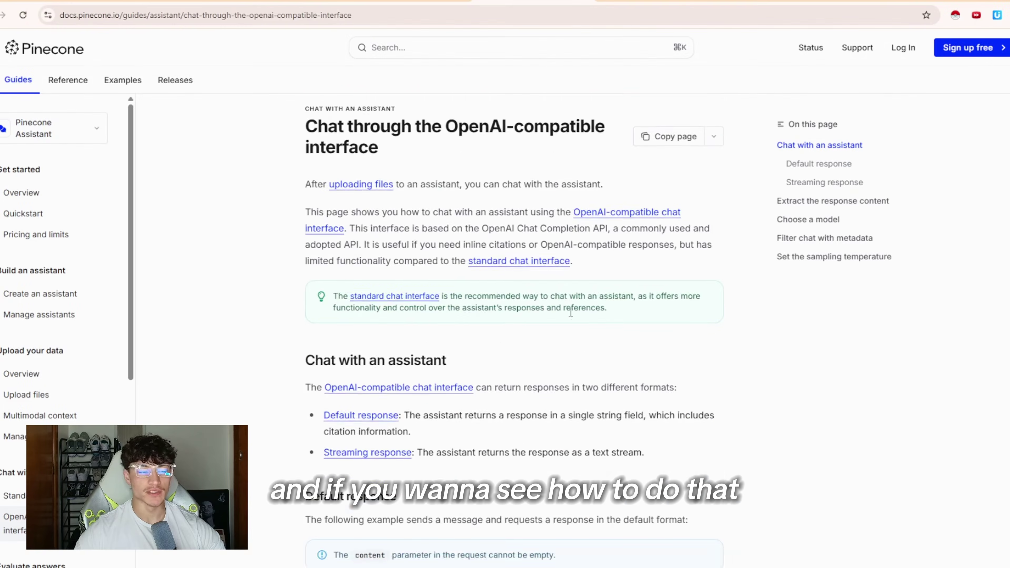
pyautogui.scroll(-4, 568, 313)
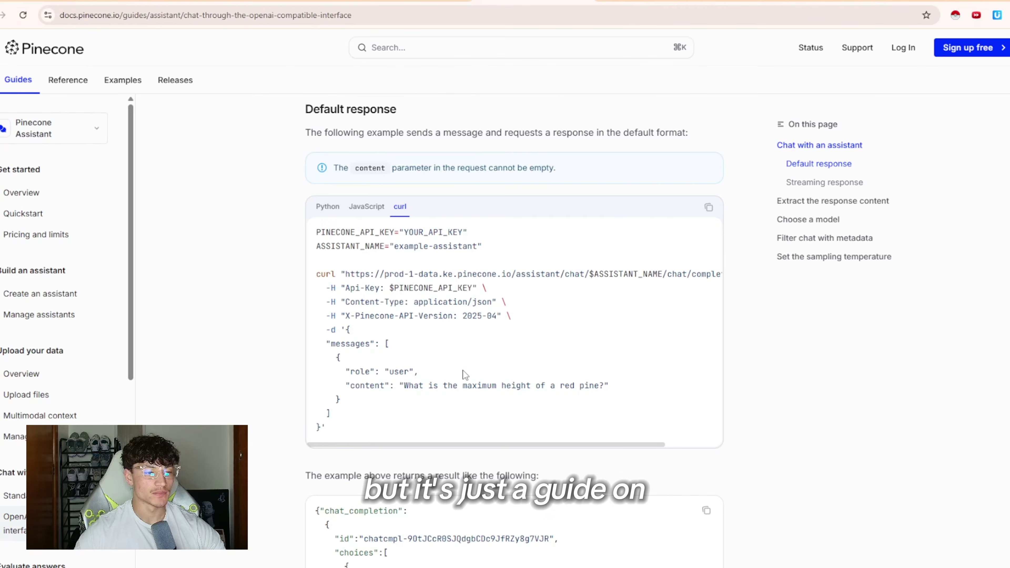
pyautogui.scroll(-6, 463, 372)
pyautogui.scroll(-10, 449, 333)
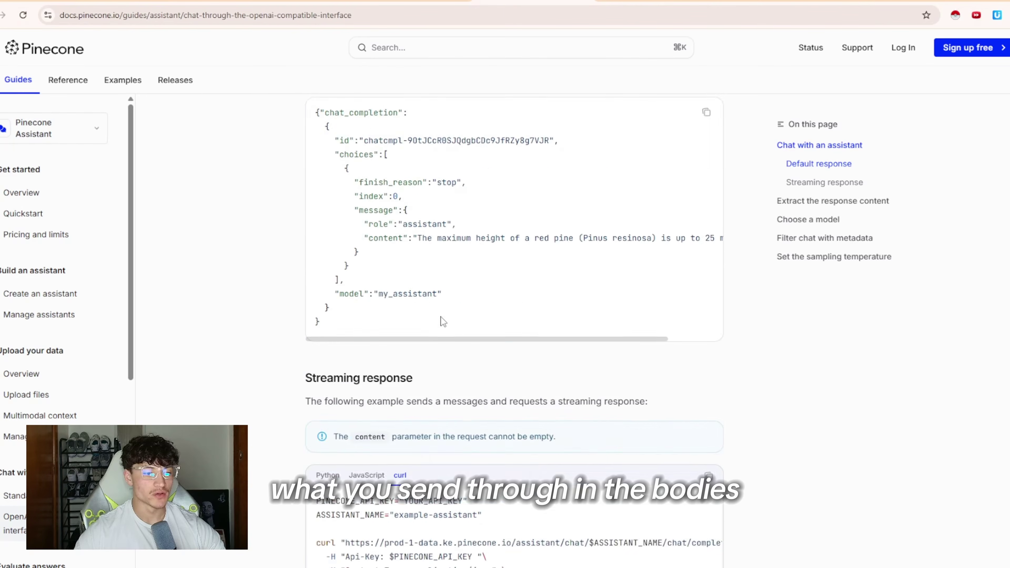
pyautogui.scroll(-3, 459, 274)
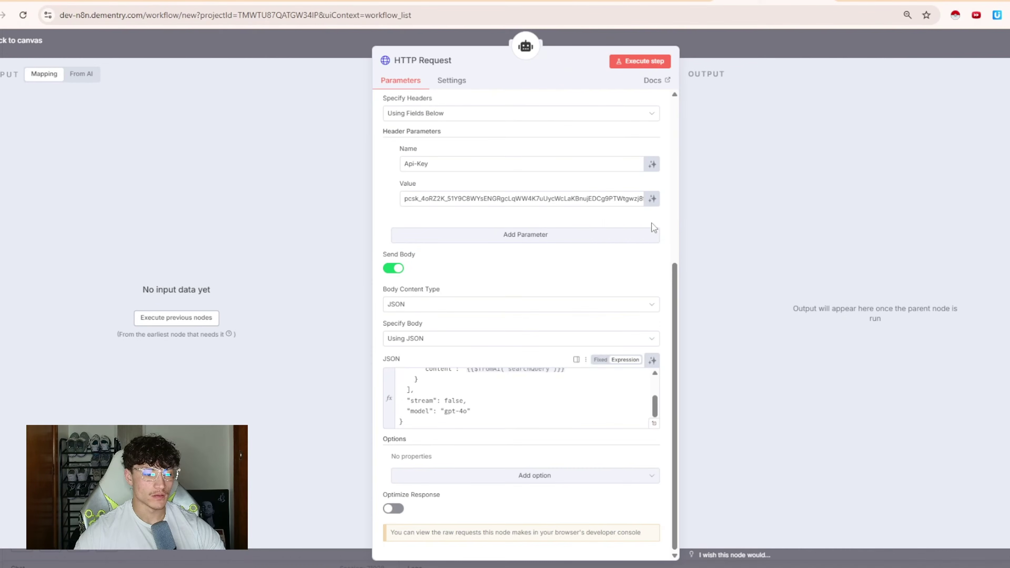
# - In n8n, close the HTTP Request settings and attach an OpenRouter Chat Model to the AI Agent
pyautogui.click(724, 62)
pyautogui.click(491, 278)
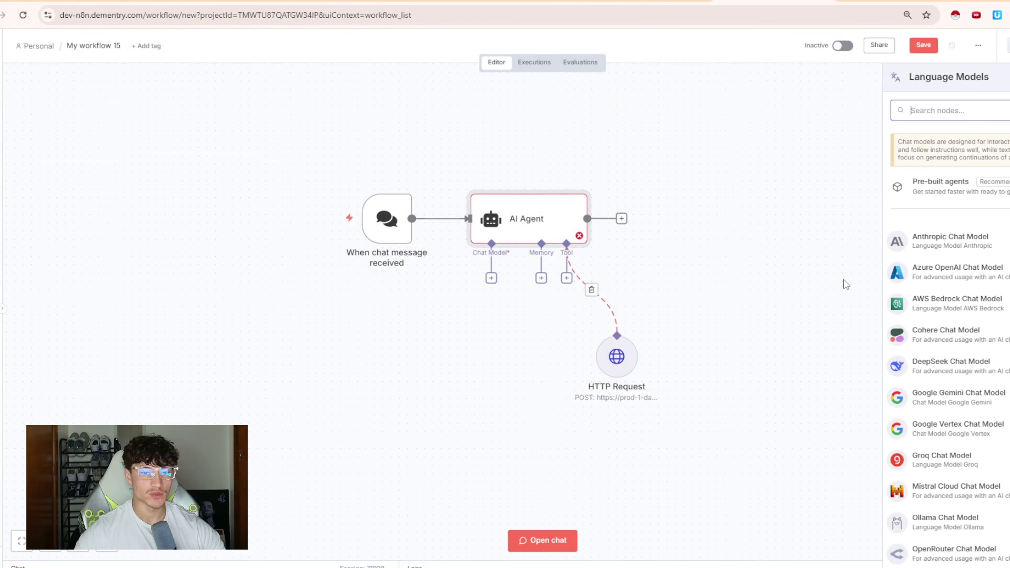
pyautogui.click(936, 561)
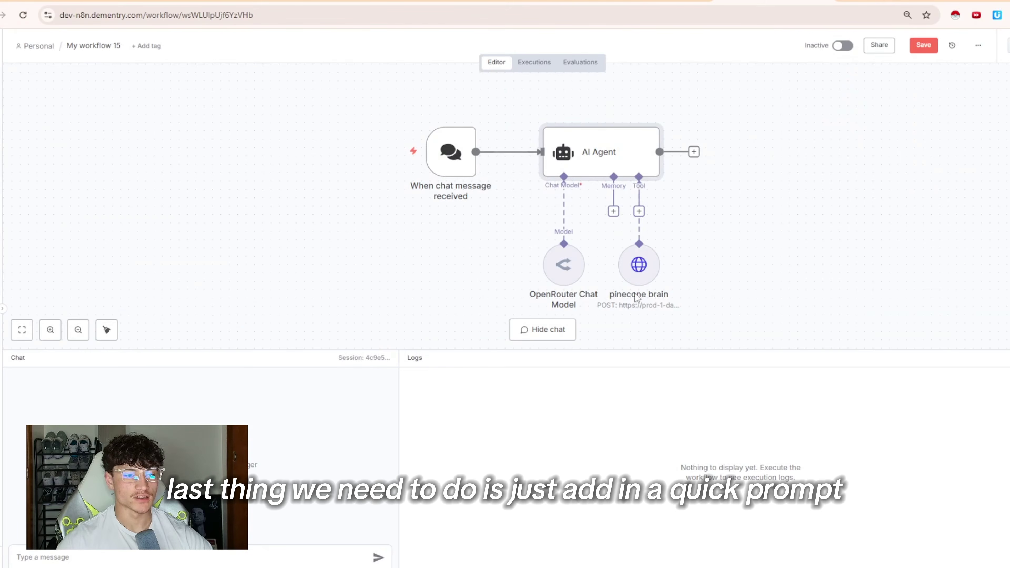
# - Open the AI Agent's settings and add the System Message option
pyautogui.doubleClick(619, 158)
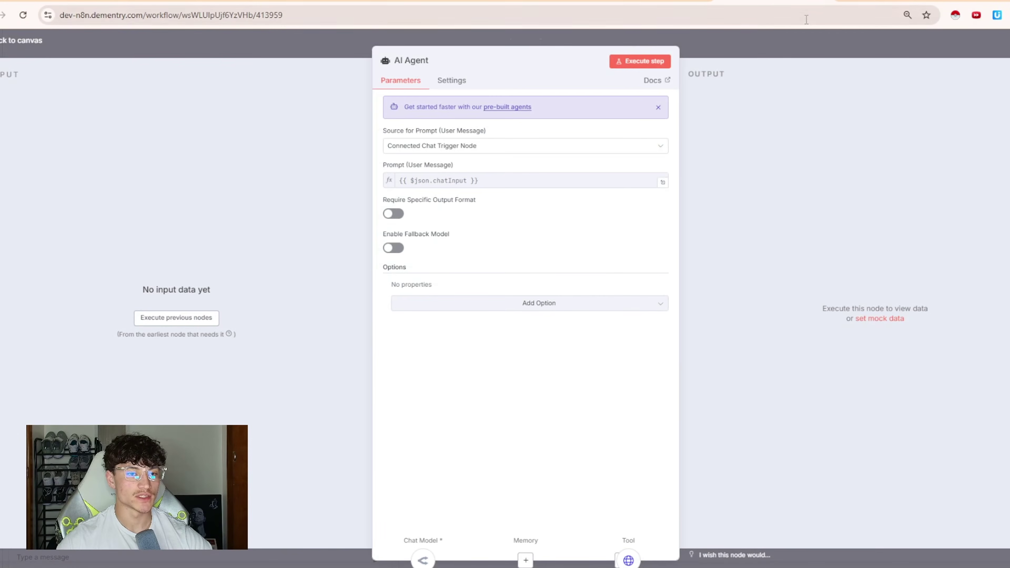
pyautogui.press('Escape')
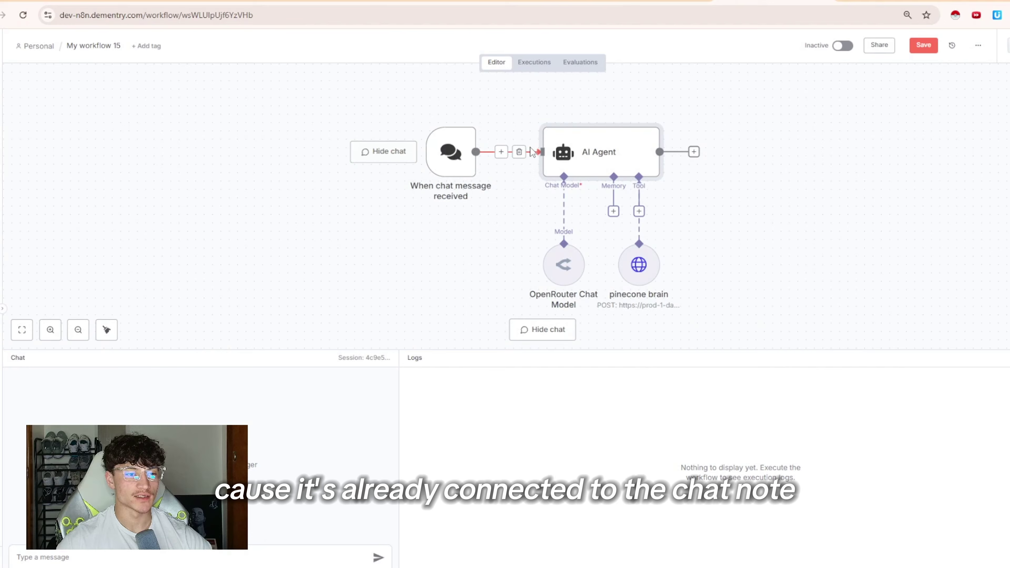
pyautogui.doubleClick(601, 160)
pyautogui.click(518, 307)
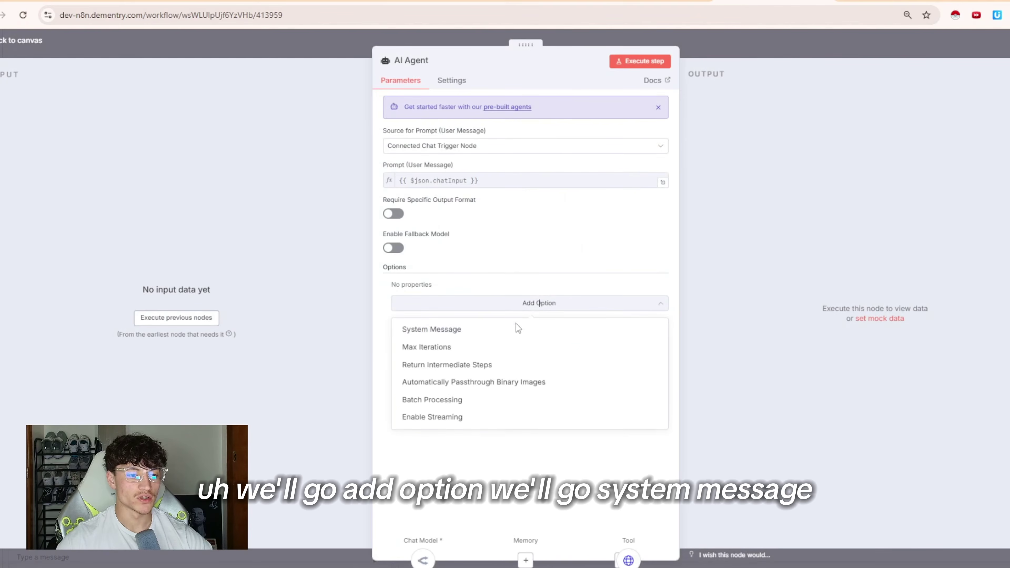
pyautogui.click(431, 330)
# - Append the line 'Use the "pinecone brain" tool to answer messages' to the agent's system message and save the workflow
pyautogui.doubleClick(454, 301)
pyautogui.click(512, 305)
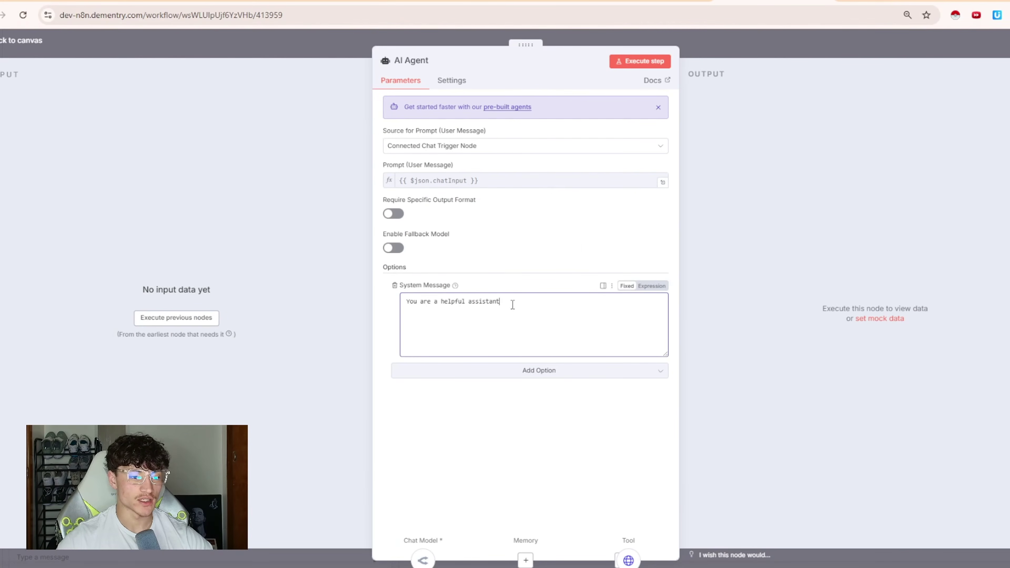
pyautogui.press('Return')
pyautogui.write('Use t')
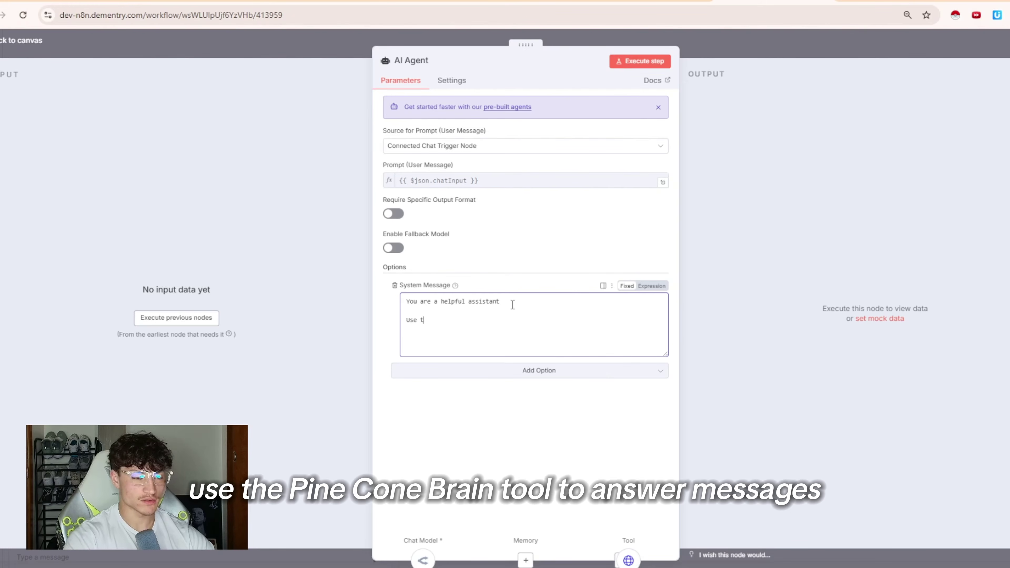
pyautogui.write('he pinecone brain" tool to answer messages')
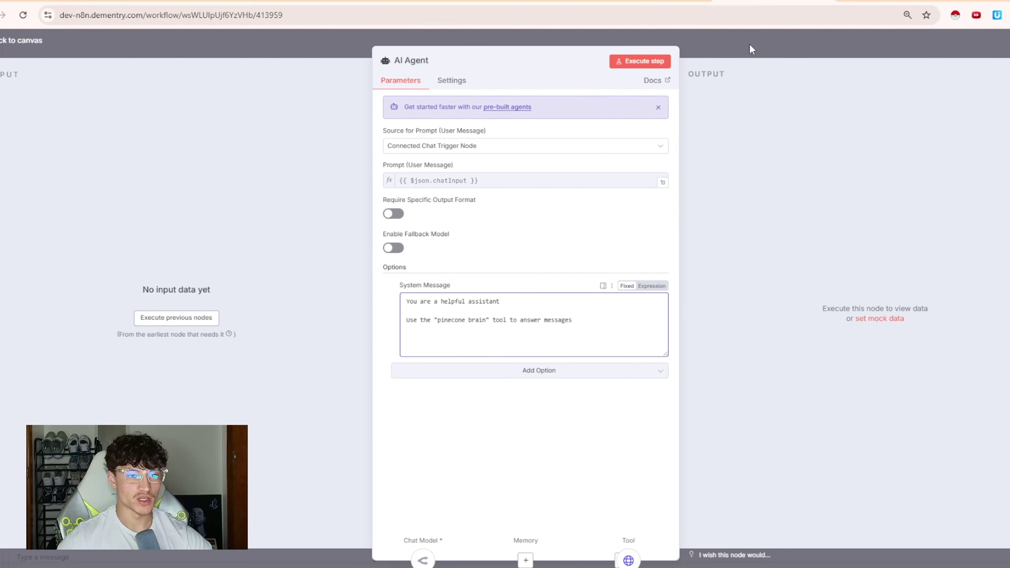
pyautogui.click(749, 44)
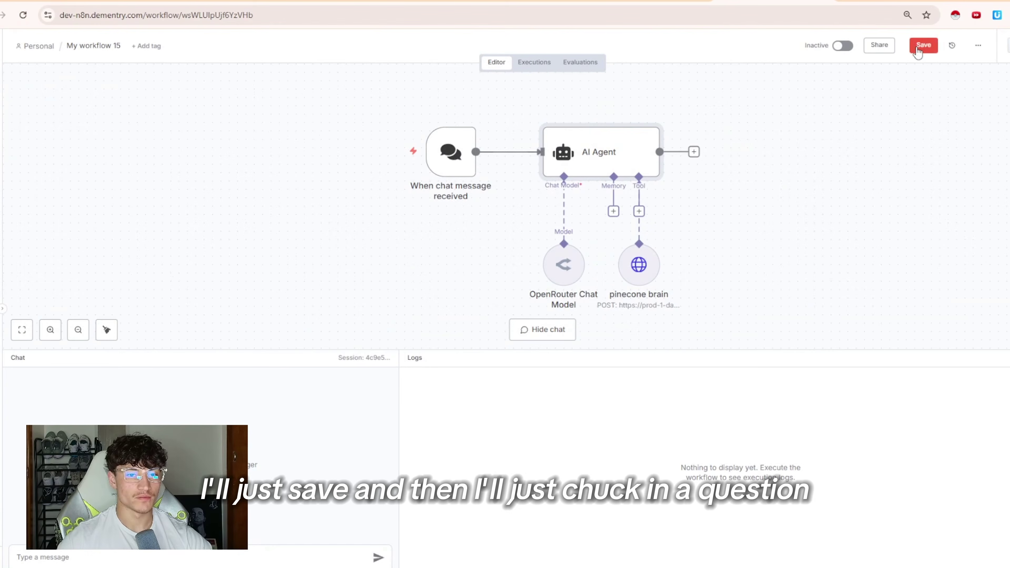
pyautogui.click(922, 46)
# - Send the chat question "How are successful companies structuring their AI teams according to these reports?" to the agent
pyautogui.click(342, 550)
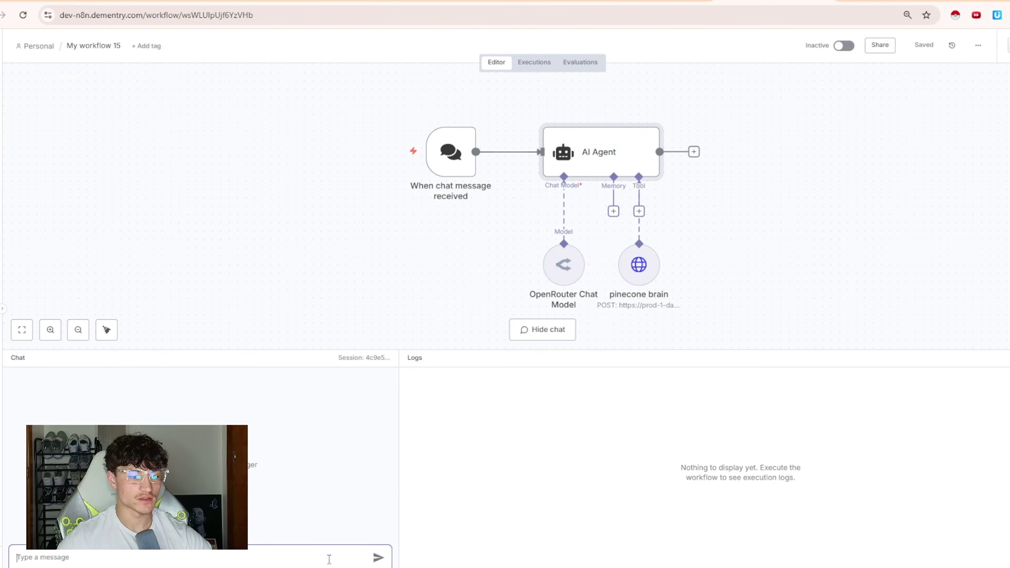
pyautogui.write('How are successful companies structuring their AI teams according to these reports?')
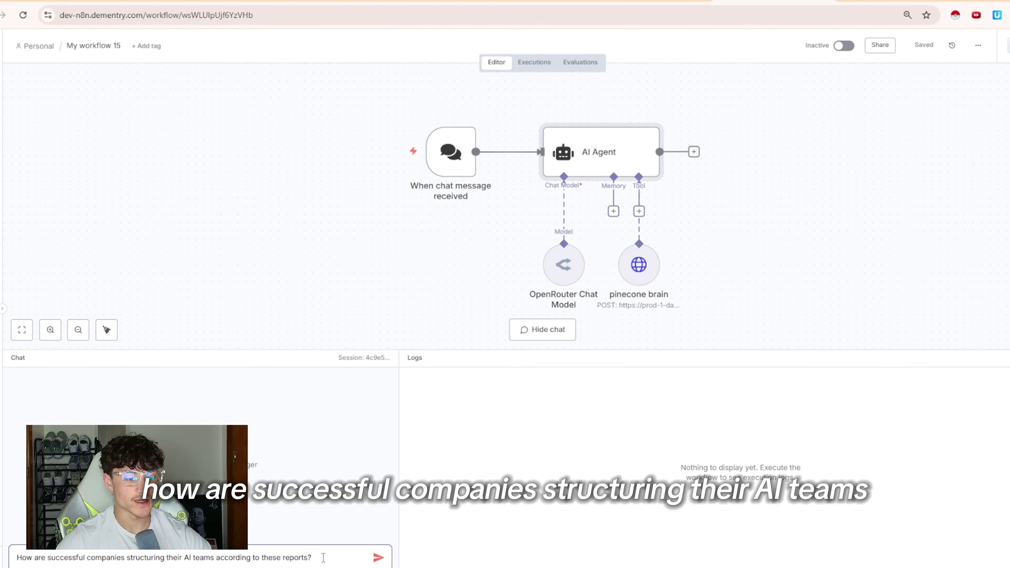
pyautogui.click(376, 557)
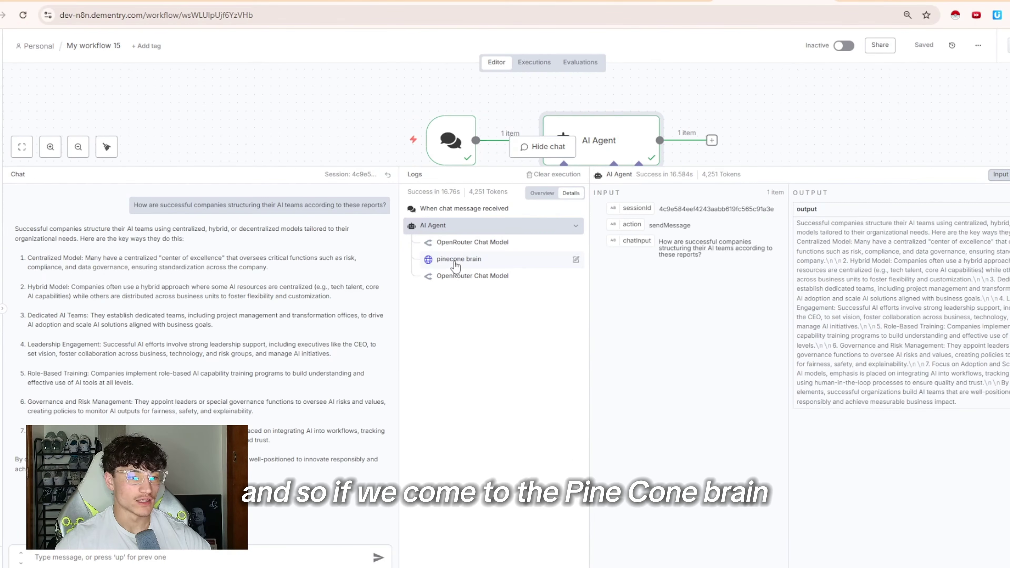
# - Inspect the search query and Pinecone response in the execution log of the pinecone brain tool
pyautogui.click(456, 262)
pyautogui.scroll(-10, 917, 343)
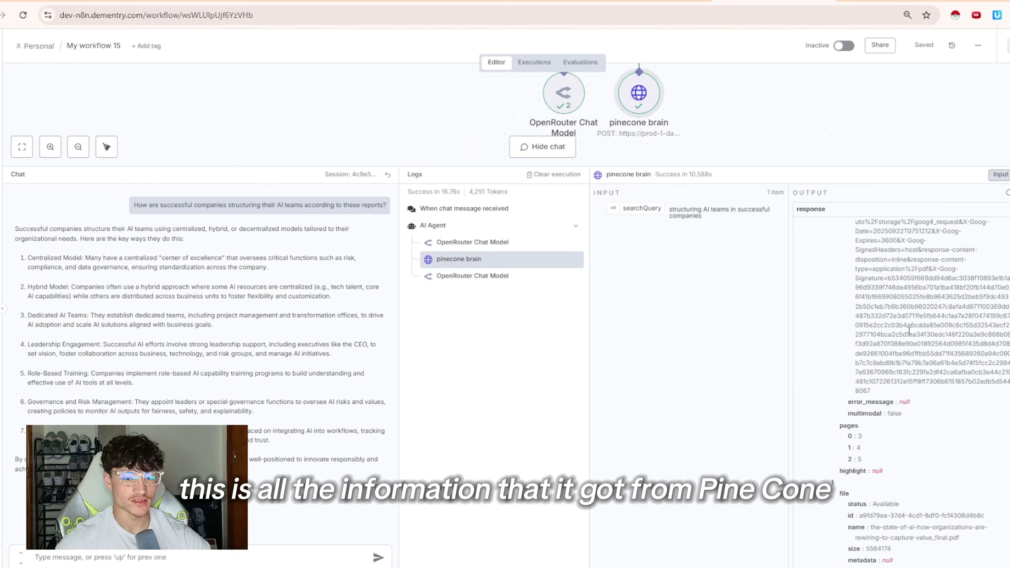
pyautogui.scroll(8, 917, 343)
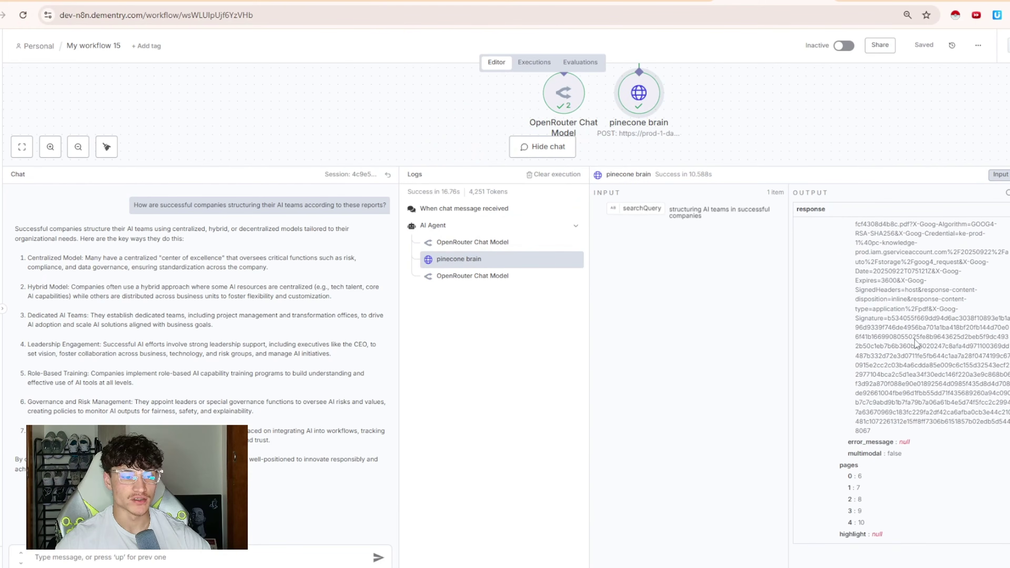
# - Read through the agent's chat answer, from its introduction to the numbered ways of structuring AI teams
pyautogui.moveTo(15, 228); pyautogui.dragTo(153, 258)
pyautogui.click(116, 248)
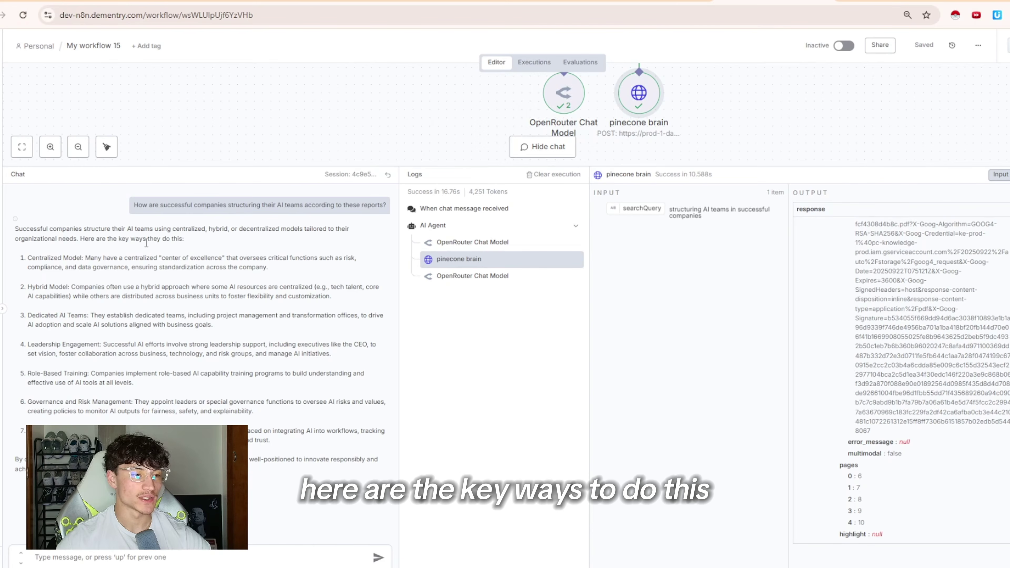
pyautogui.moveTo(28, 259); pyautogui.dragTo(151, 403)
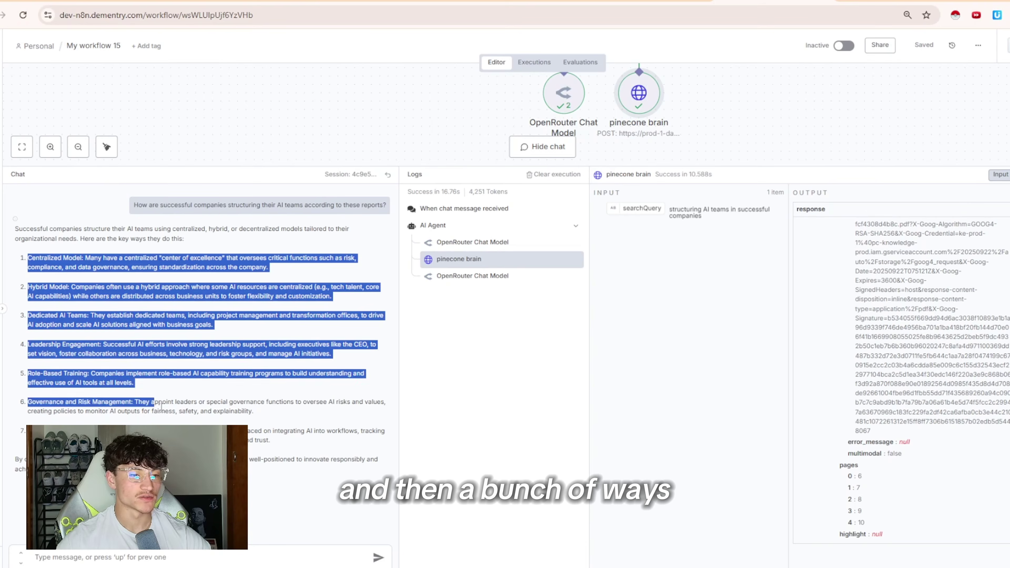
pyautogui.click(151, 402)
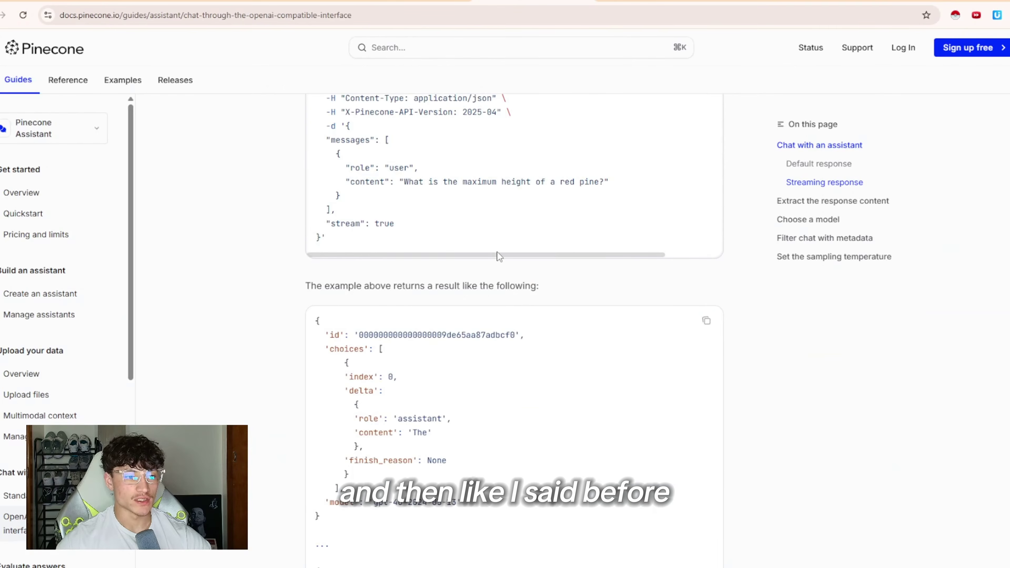
# - Return to the Pinecone docs page and look over its streaming request and response examples
pyautogui.scroll(5, 614, 338)
pyautogui.scroll(-10, 620, 314)
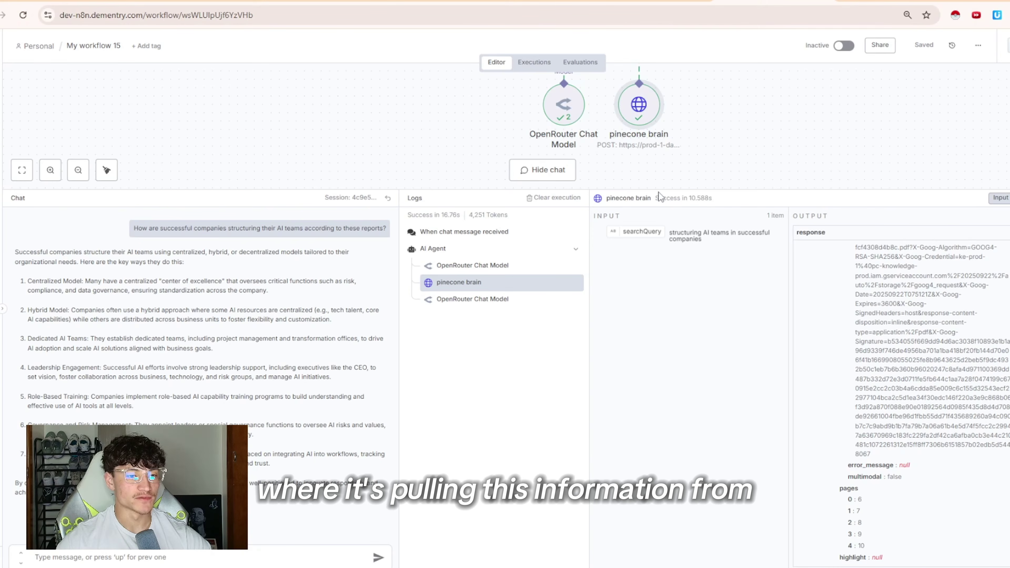
# - Open the pinecone brain tool's JSON body in the expression editor and start a new entry after the "model": "gpt-4o" line
pyautogui.moveTo(659, 190); pyautogui.dragTo(661, 451)
pyautogui.scroll(3, 759, 343)
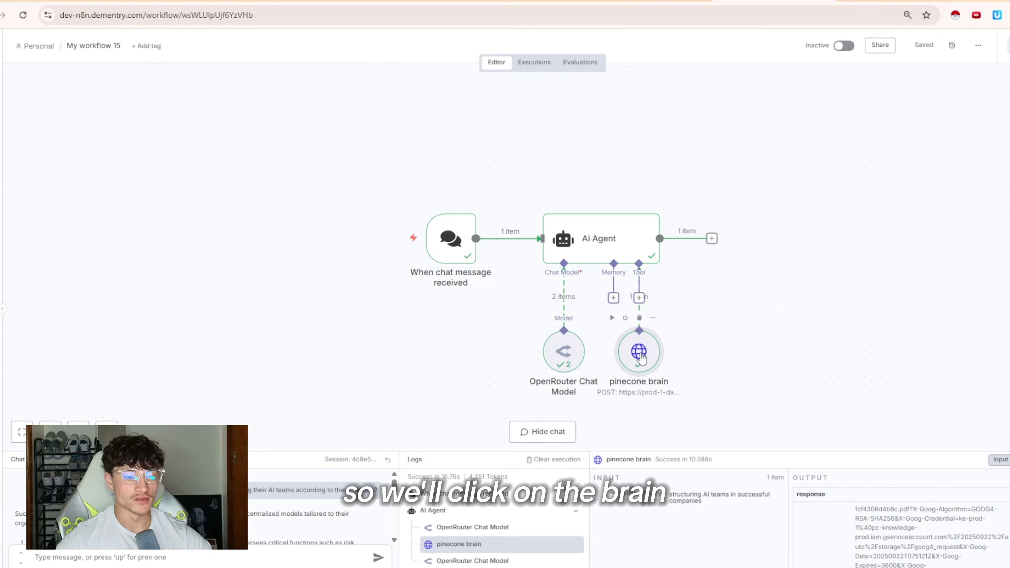
pyautogui.doubleClick(641, 358)
pyautogui.scroll(-5, 492, 332)
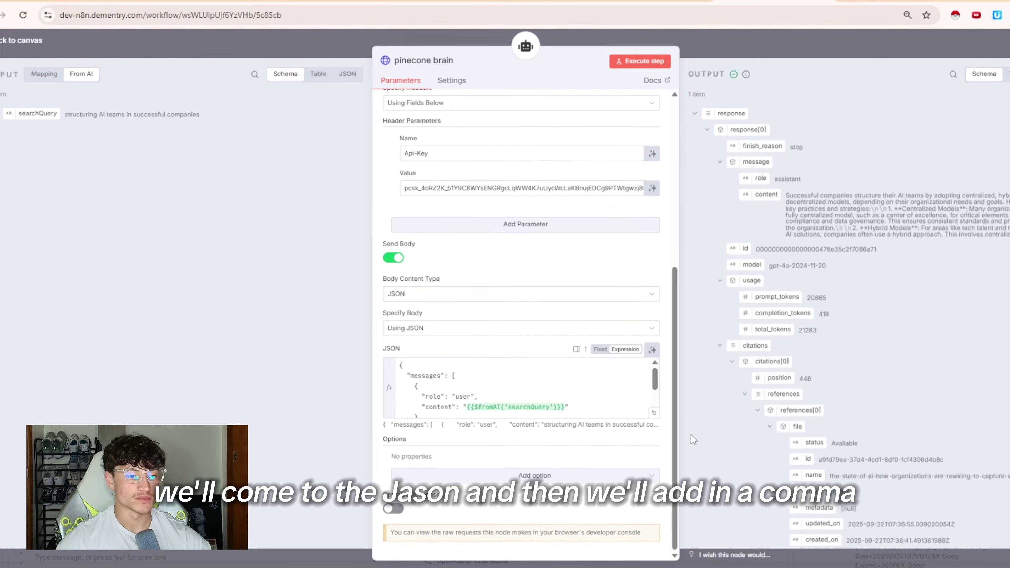
pyautogui.click(654, 413)
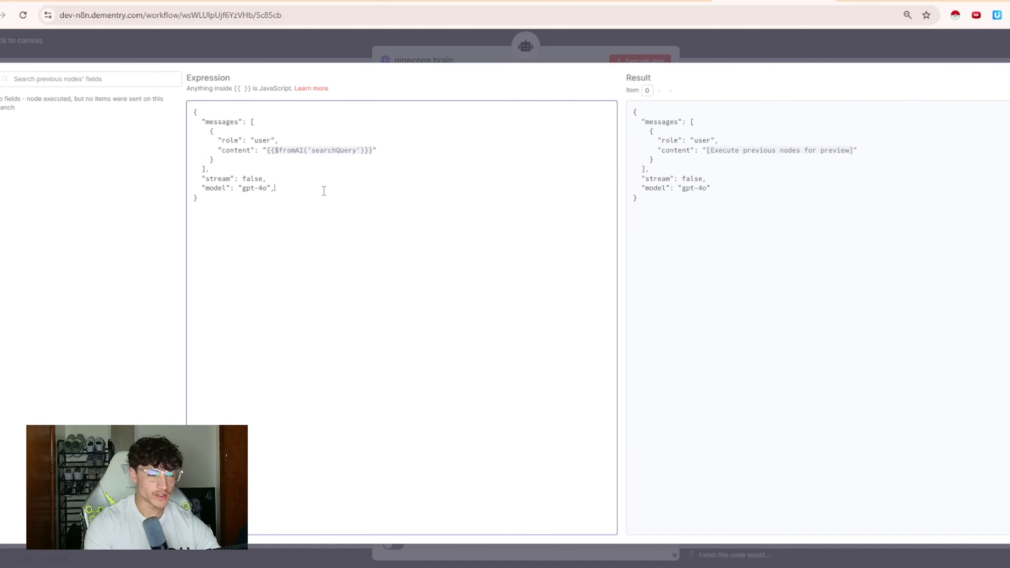
pyautogui.write('"')
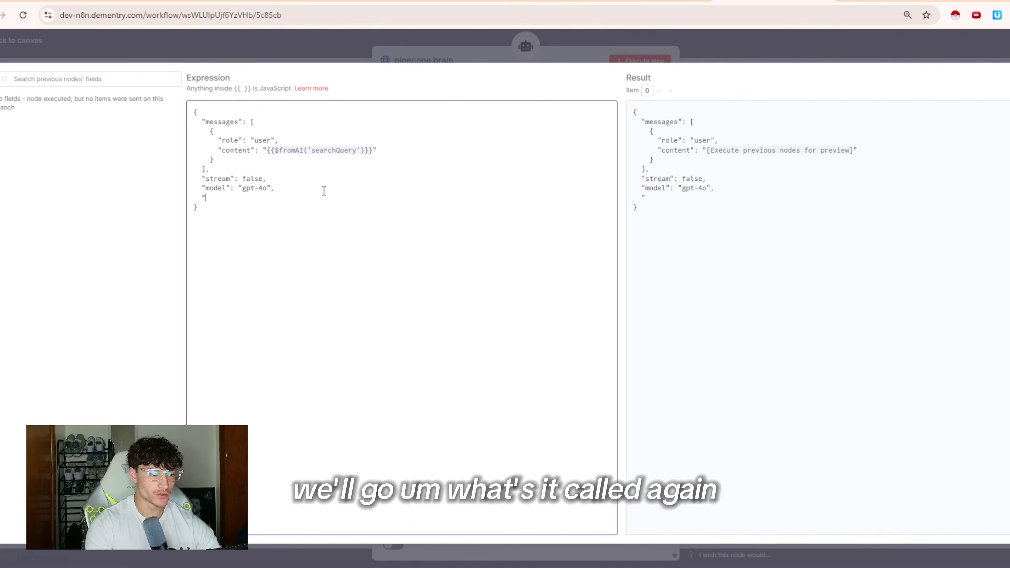
# - Check the citation highlights request example in the Pinecone docs for the exact parameter name and value, and return to the n8n JSON body
pyautogui.hotkey('ctrl', 'Tab')
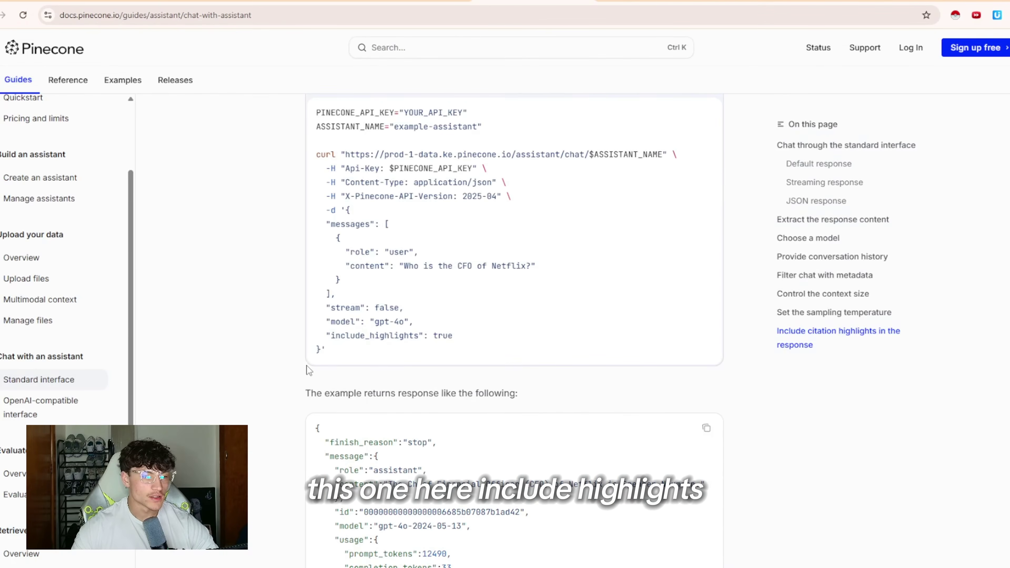
pyautogui.moveTo(324, 336); pyautogui.dragTo(472, 340)
pyautogui.click(734, 0)
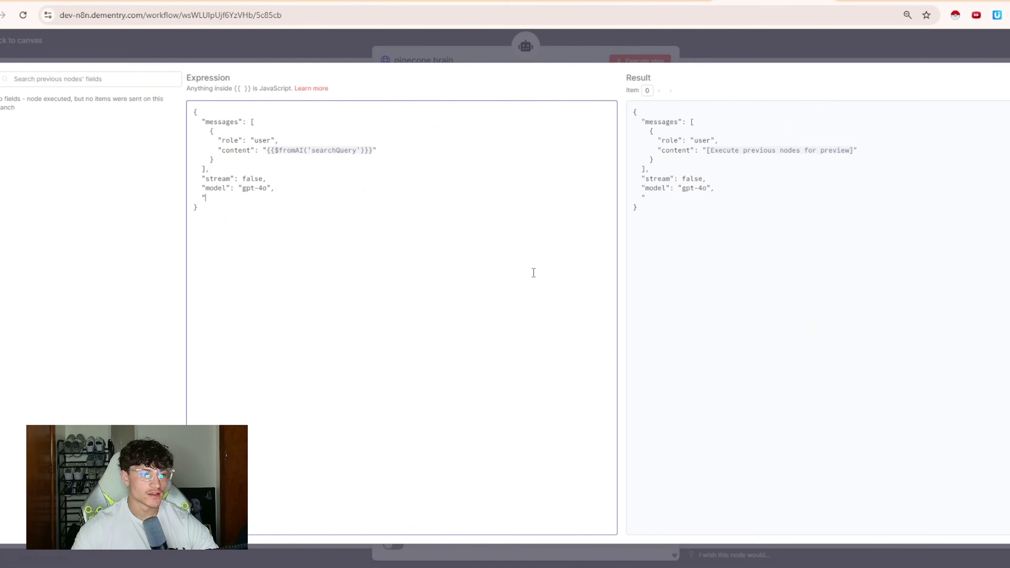
# - Complete the new JSON entry as "include_highlights": true and return to the workflow canvas
pyautogui.write('lude_h')
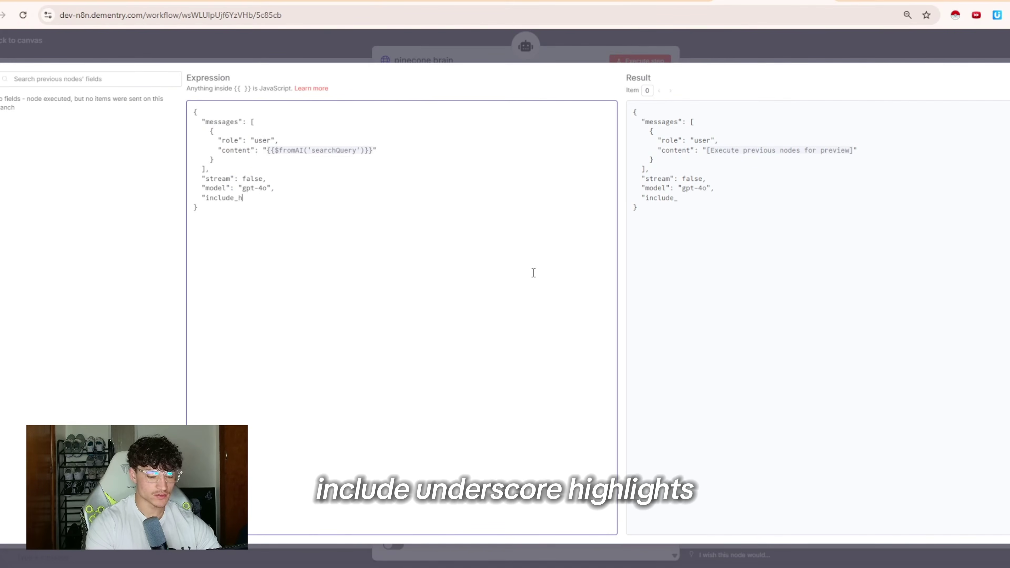
pyautogui.write('ighlights"')
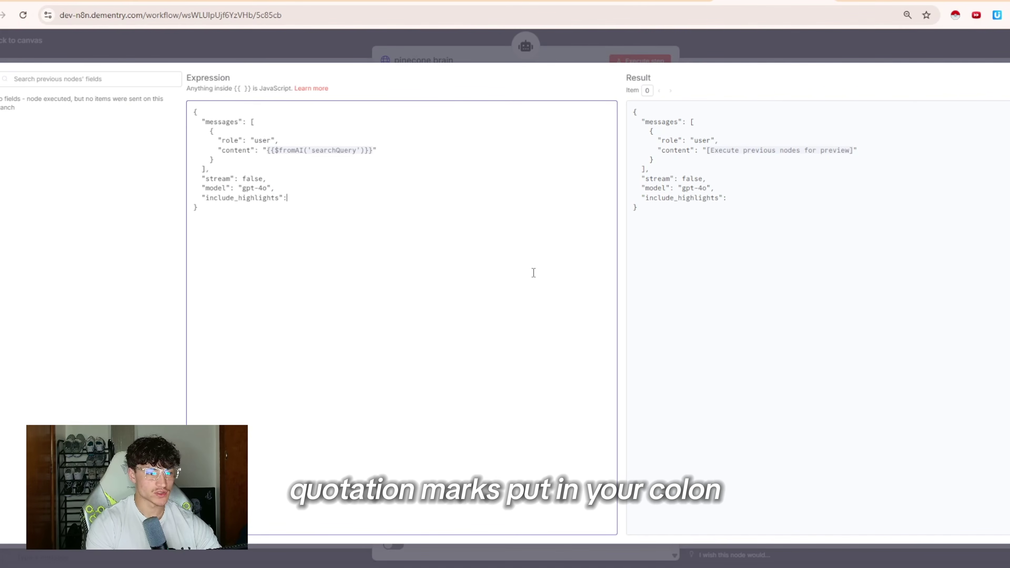
pyautogui.write(': ')
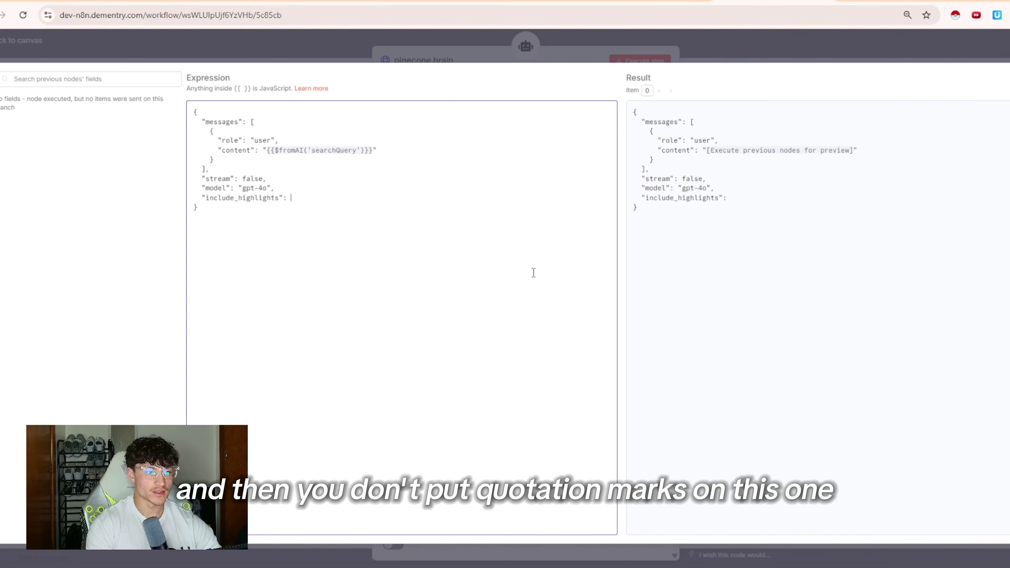
pyautogui.write('true')
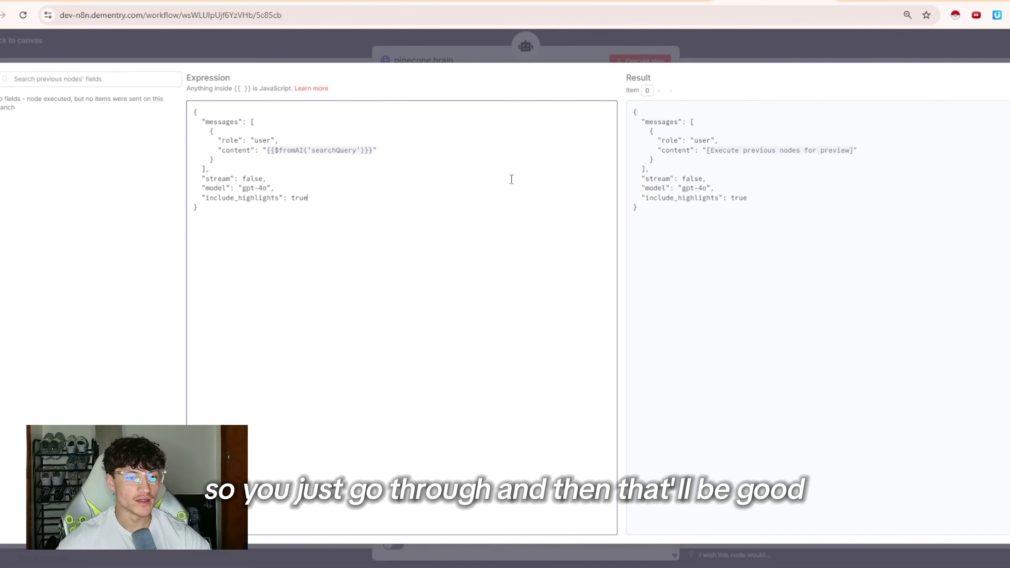
pyautogui.click(766, 59)
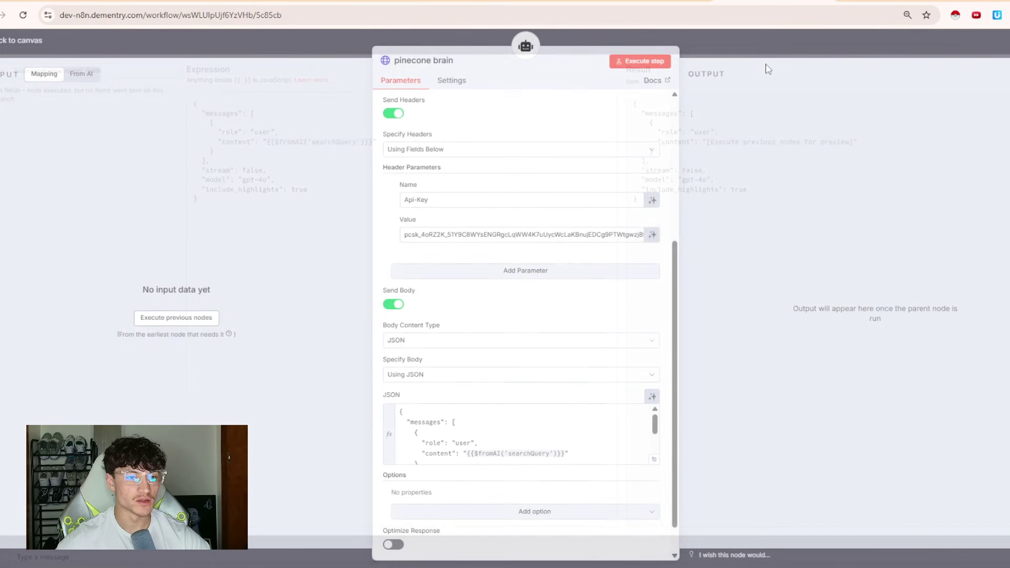
pyautogui.click(767, 65)
# - Send the chat question "What skills gaps are organizations facing in AI implementation?" to the agent
pyautogui.click(292, 558)
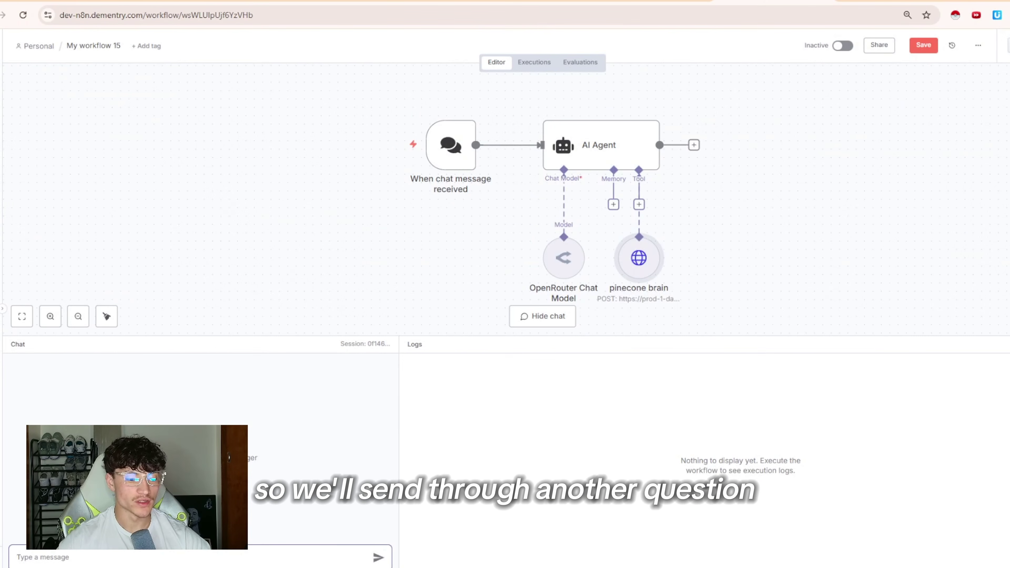
pyautogui.write('What skills gaps are organizations facing in AI implementation?')
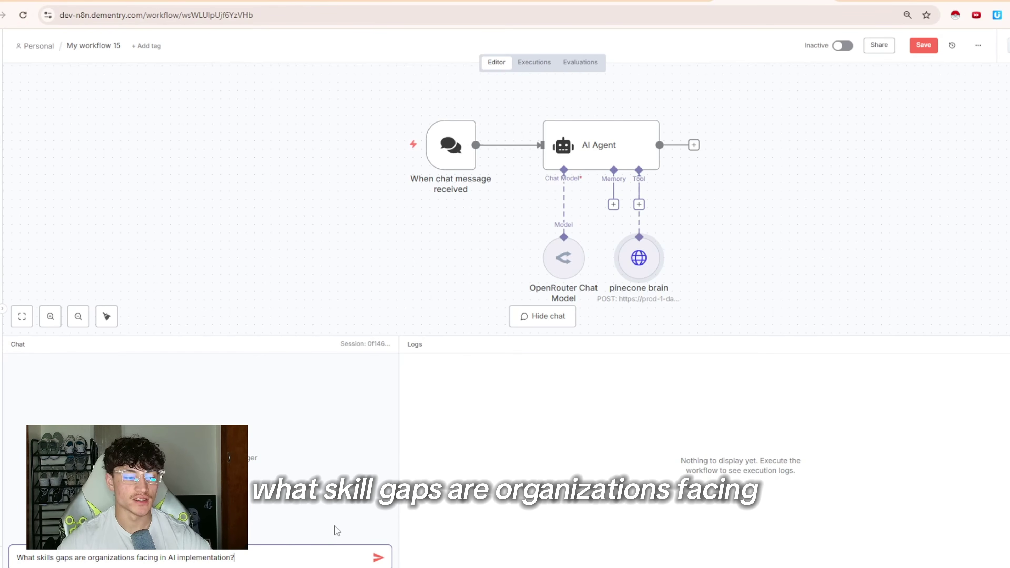
pyautogui.press('Return')
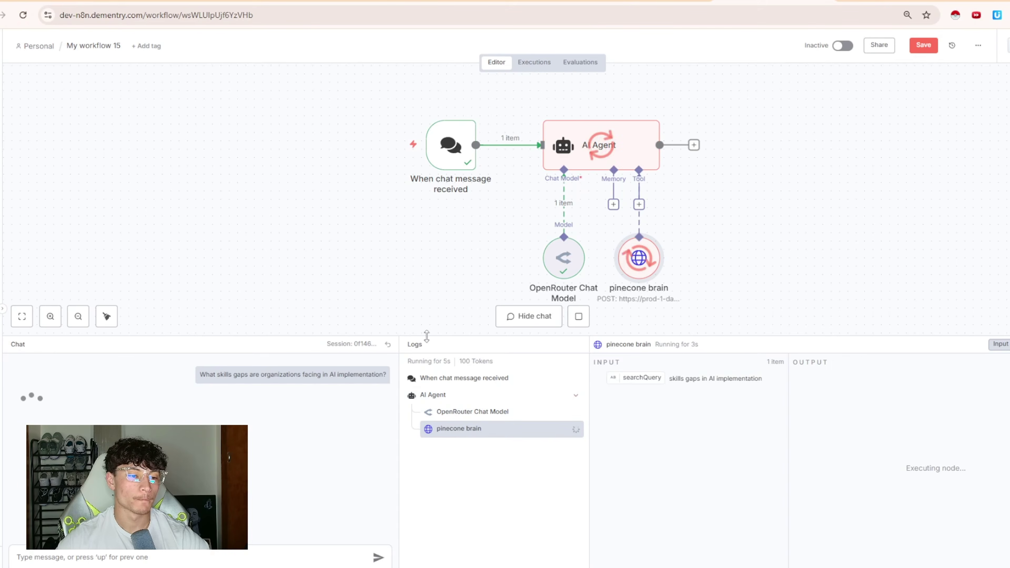
# - Enlarge the log area and examine the pinecone brain response to the skills gaps question, including its retrieved content and file references
pyautogui.moveTo(426, 336); pyautogui.dragTo(428, 200)
pyautogui.hotkey('ctrl', '-')
pyautogui.hotkey('ctrl', '-')
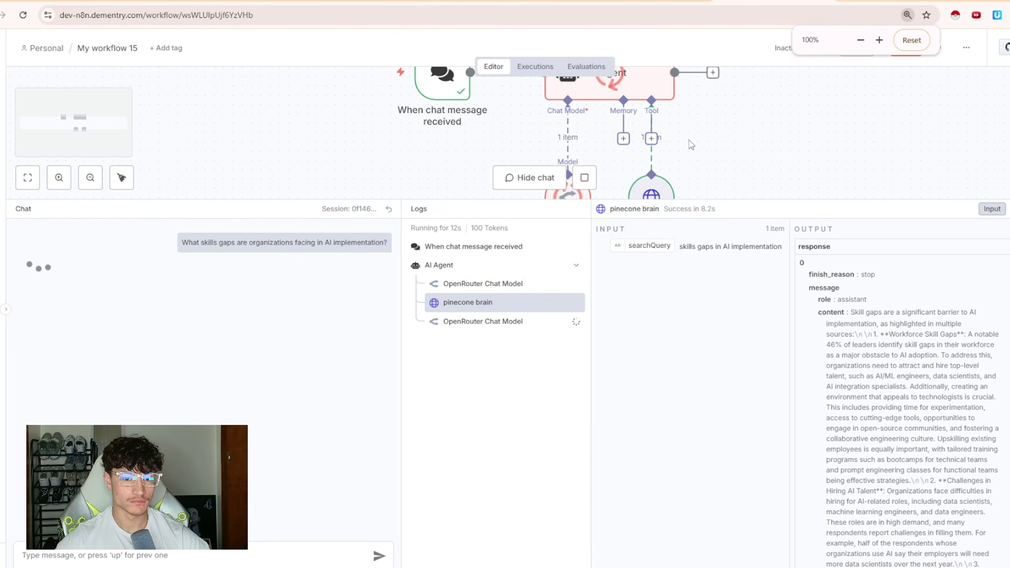
pyautogui.hotkey('ctrl', '0')
pyautogui.scroll(10, 963, 394)
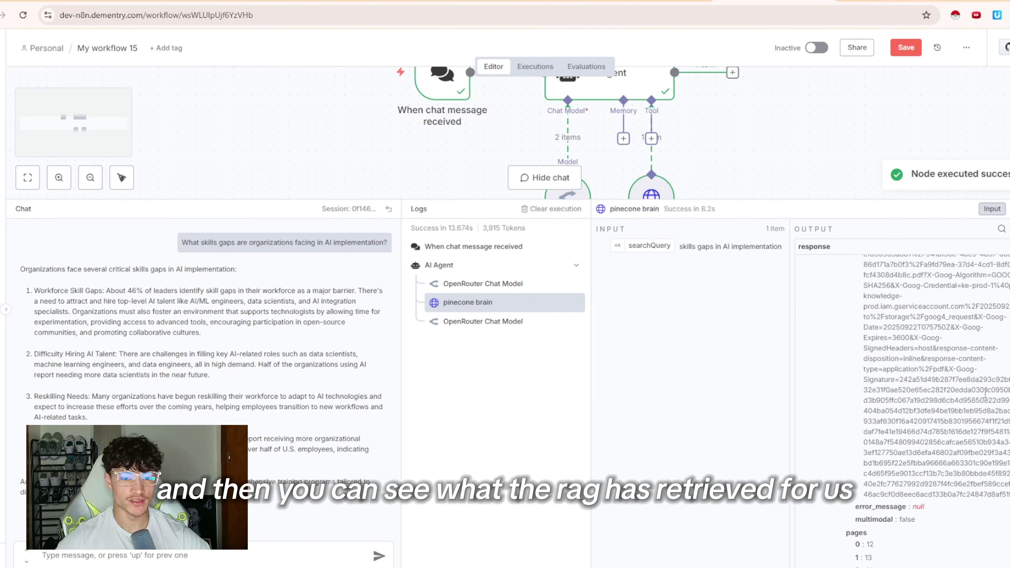
pyautogui.scroll(10, 961, 449)
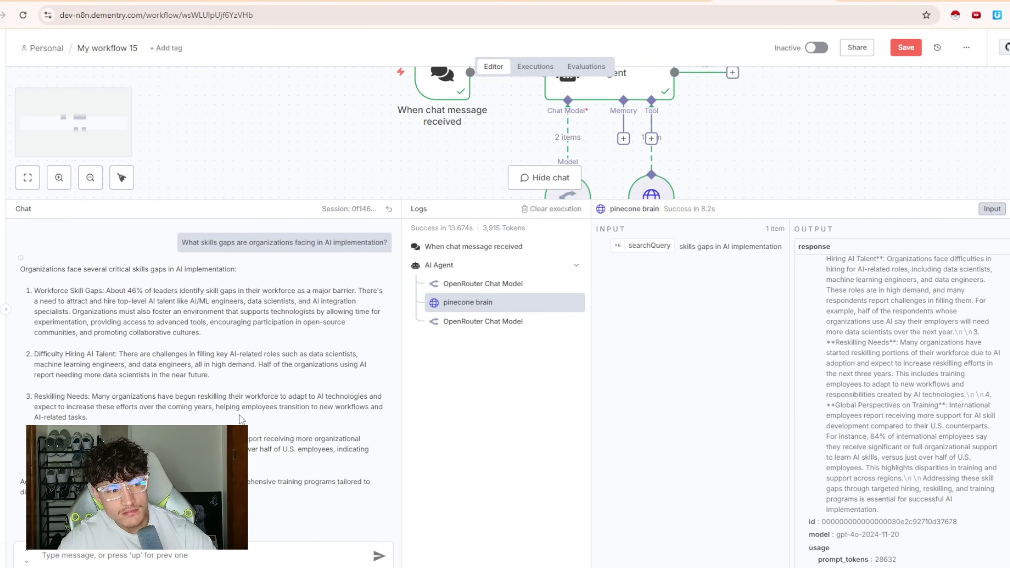
pyautogui.scroll(5, 914, 358)
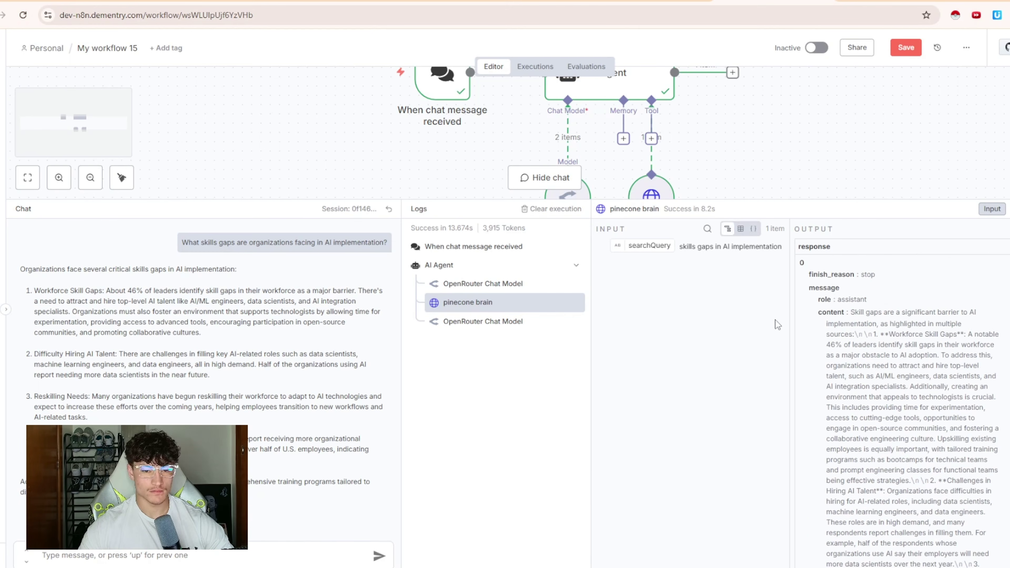
pyautogui.scroll(-10, 931, 357)
pyautogui.scroll(10, 931, 357)
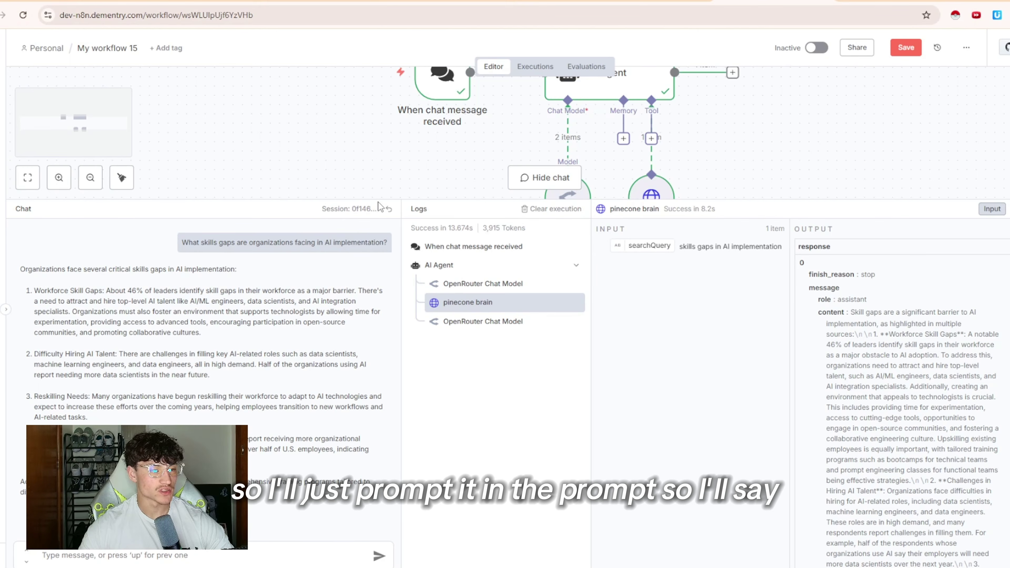
# - Add "Provide the referenced source underneath every point" to the AI Agent's system message and return to the canvas
pyautogui.moveTo(381, 199); pyautogui.dragTo(397, 353)
pyautogui.doubleClick(613, 165)
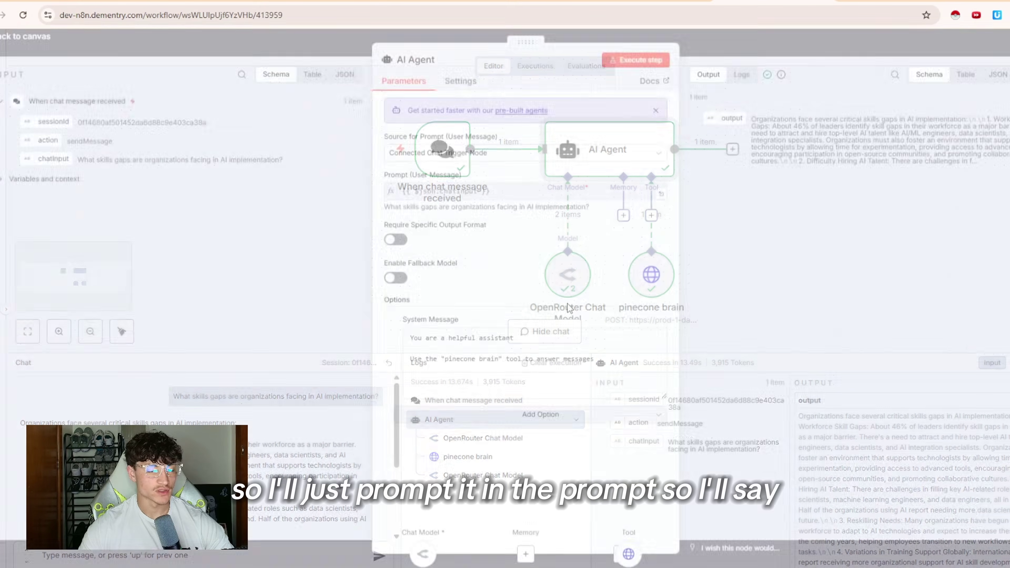
pyautogui.click(610, 371)
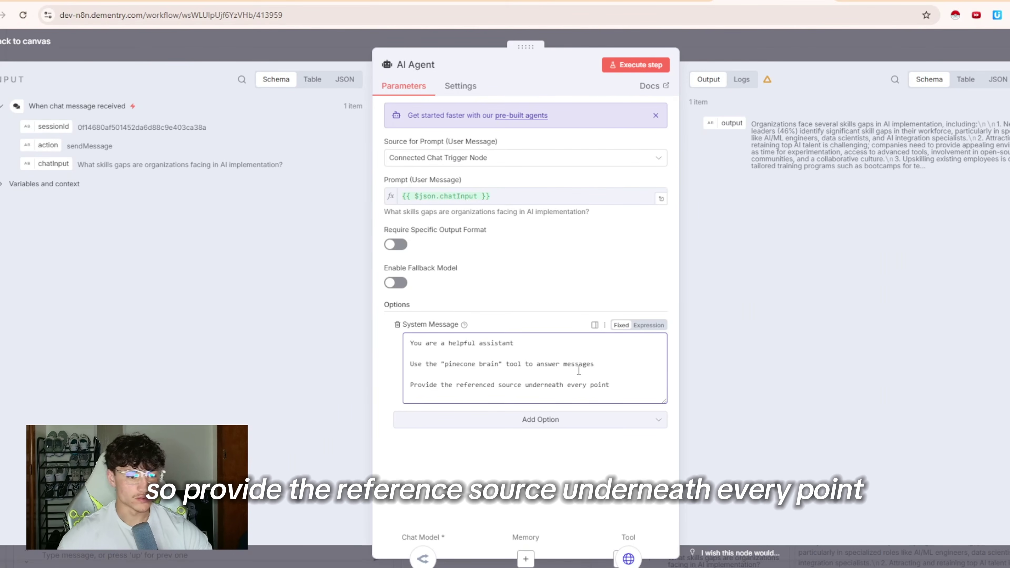
pyautogui.click(561, 393)
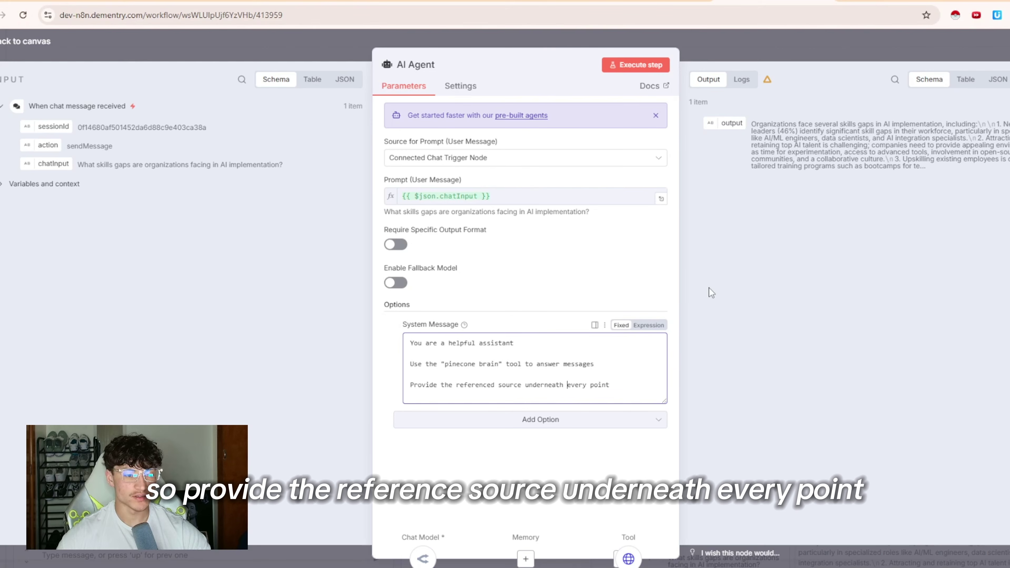
pyautogui.click(749, 42)
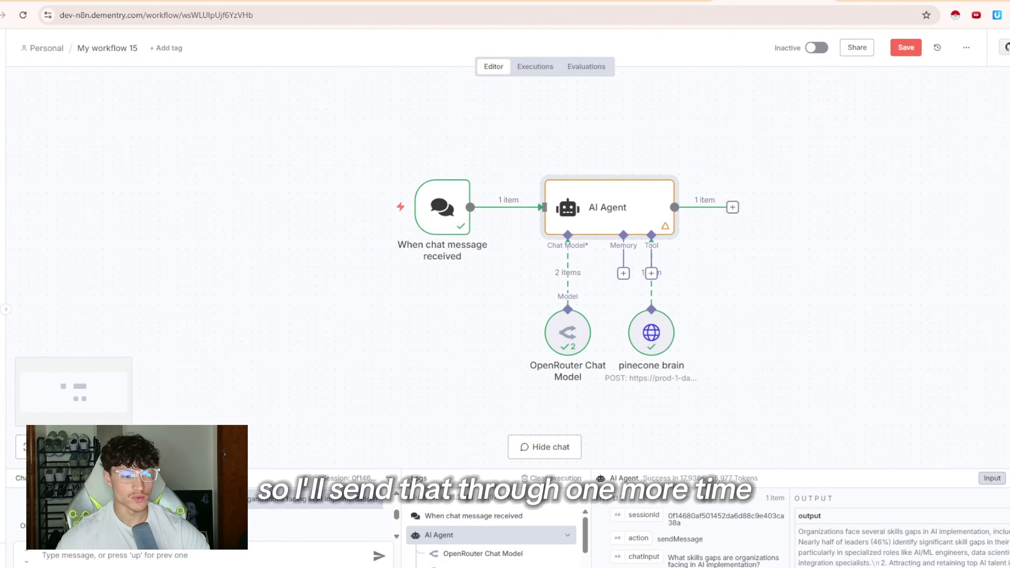
# - Resend the skills gaps question to the agent and review the source references given under each point of its answer
pyautogui.click(358, 495)
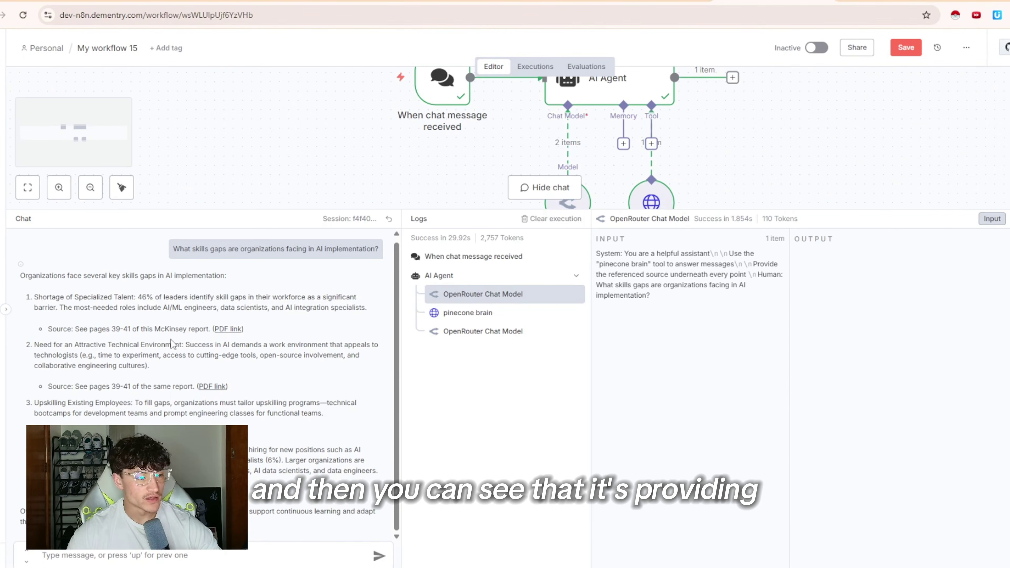
pyautogui.moveTo(74, 329); pyautogui.dragTo(102, 356)
pyautogui.click(157, 374)
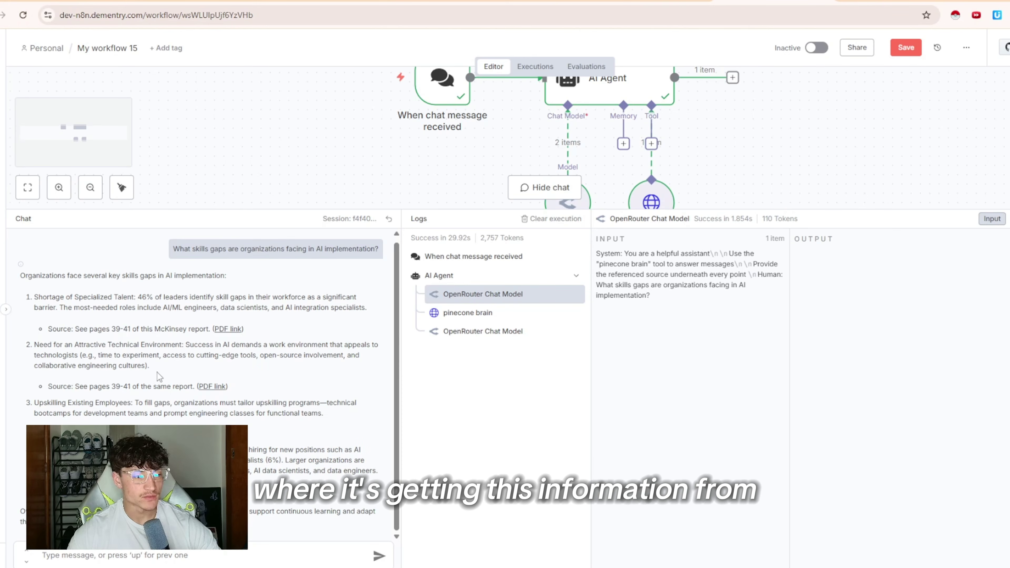
pyautogui.moveTo(777, 218)
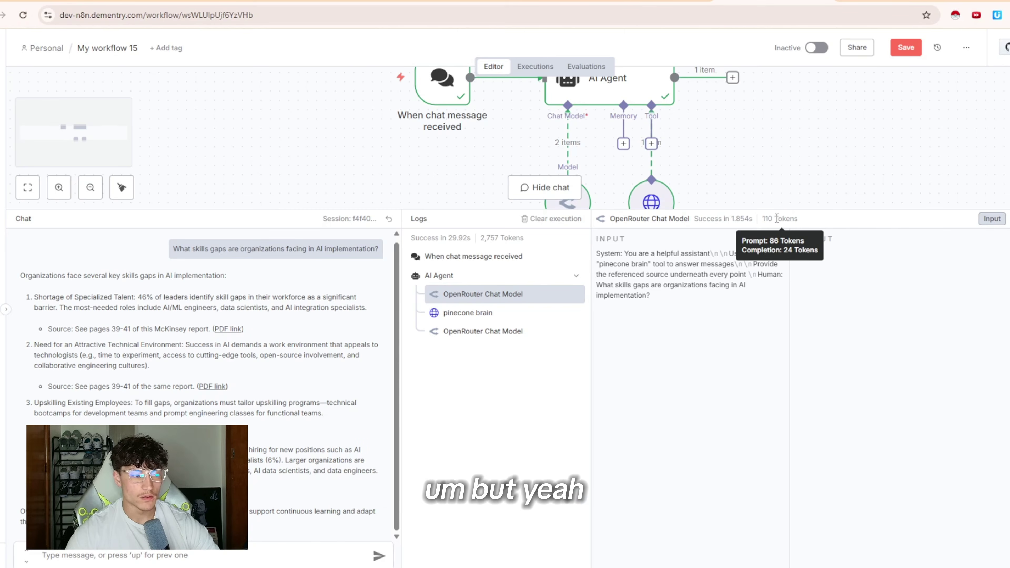